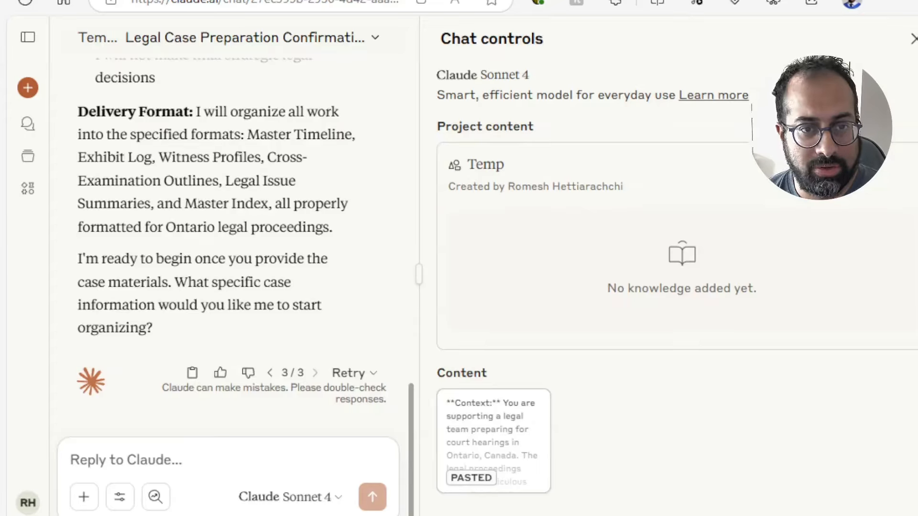
Switch to the nov-13-djt-depo.pdf transcript and examine the court, parties and deposition details on page 7
{"action": "left_click", "coordinate": [15, 91]}
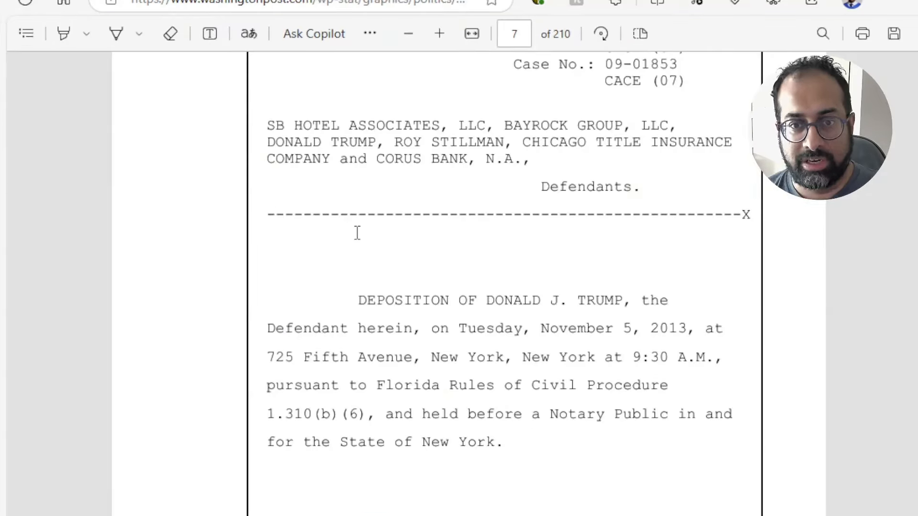
{"action": "scroll", "coordinate": [357, 233], "scroll_direction": "up", "scroll_amount": 7}
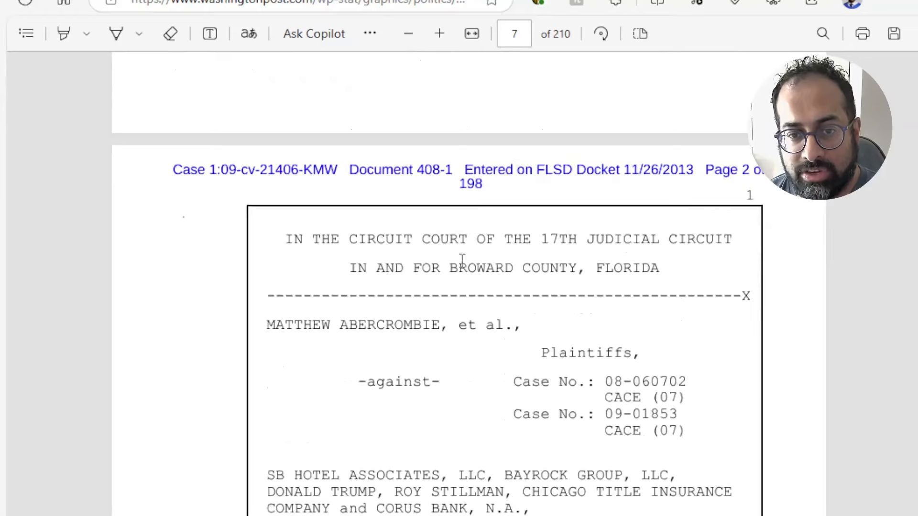
{"action": "scroll", "coordinate": [462, 259], "scroll_direction": "down", "scroll_amount": 1}
{"action": "scroll", "coordinate": [494, 273], "scroll_direction": "down", "scroll_amount": 4}
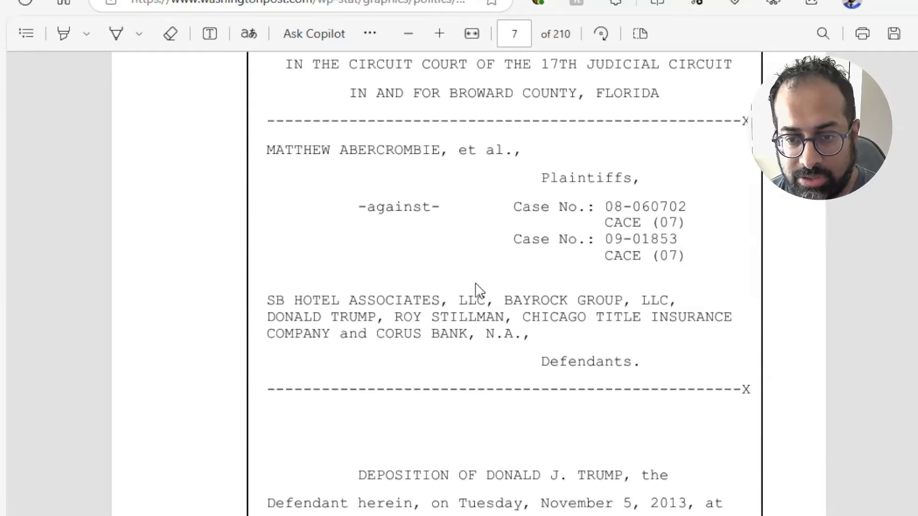
{"action": "mouse_move", "coordinate": [2, 127]}
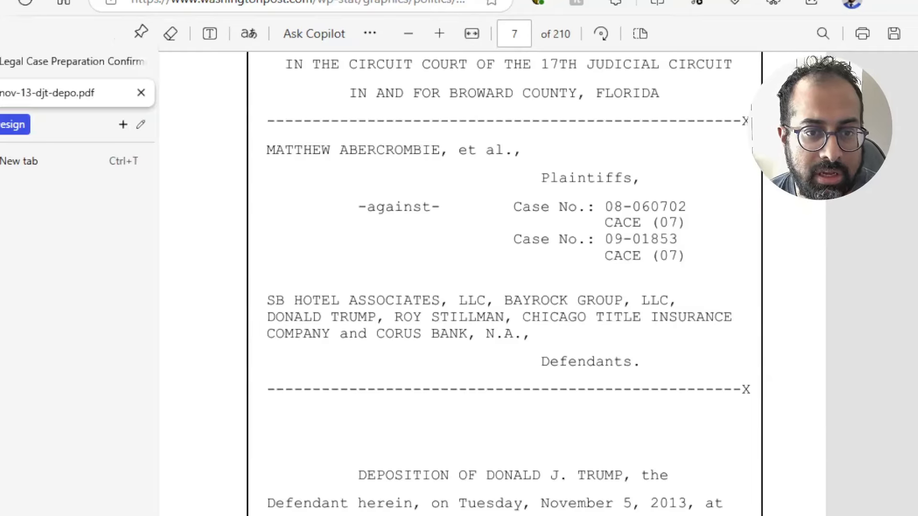
Return to the Claude chat, attach nov-13-djt-depo.pdf and send the prompt "transcript is attached. provide a quick overview."
{"action": "left_click", "coordinate": [27, 66]}
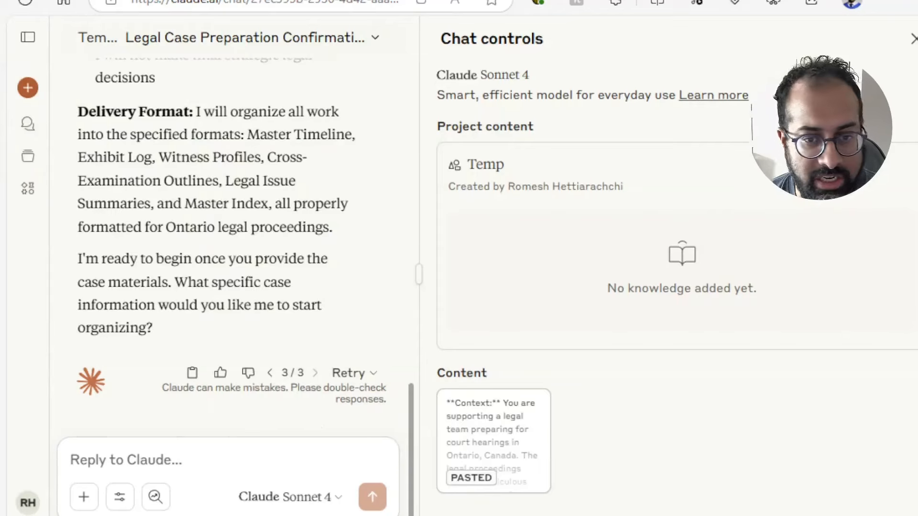
{"action": "left_click_drag", "start_coordinate": [174, 515], "coordinate": [174, 465]}
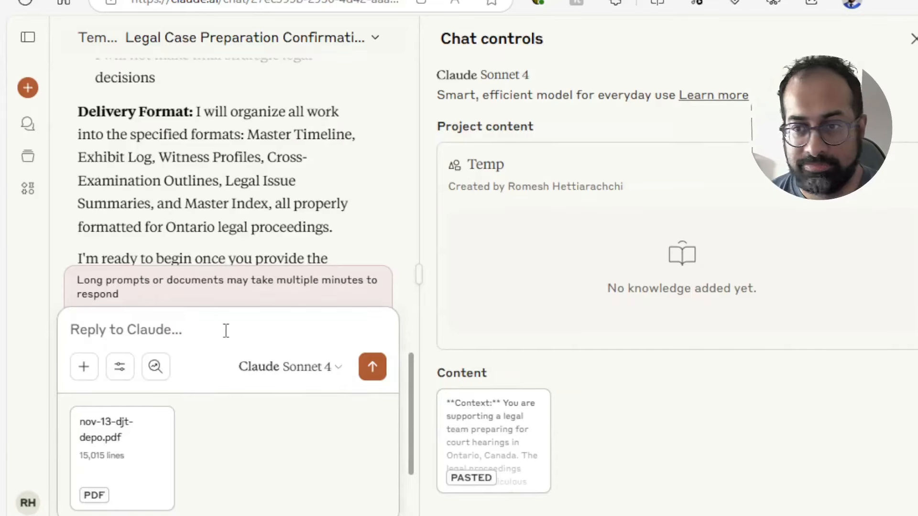
{"action": "type", "text": "t"}
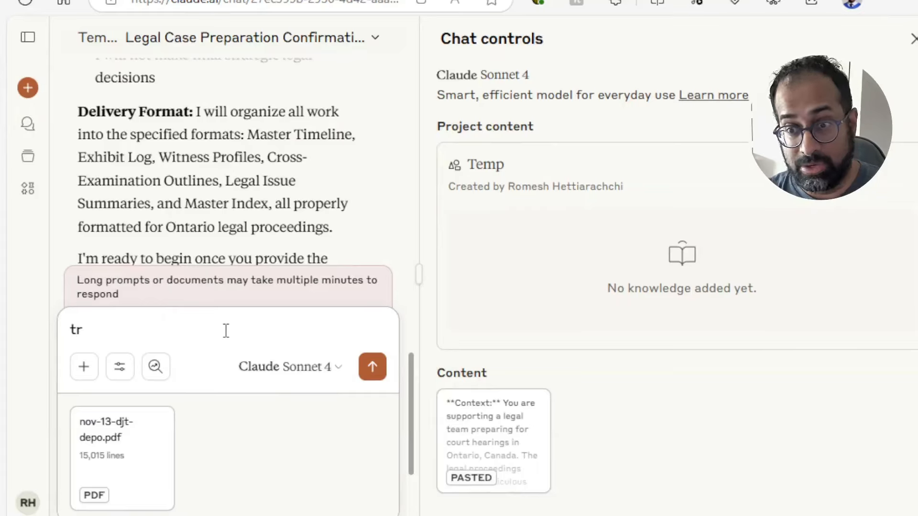
{"action": "type", "text": "ran"}
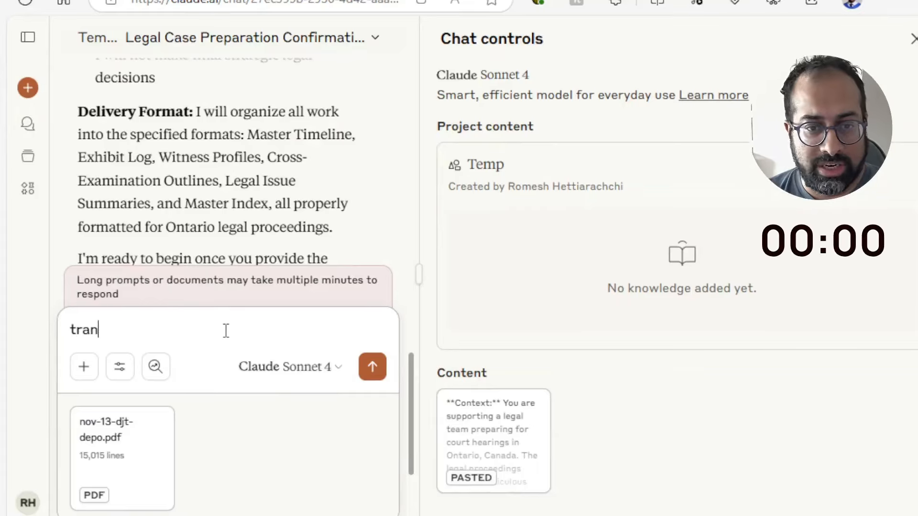
{"action": "type", "text": "script is "}
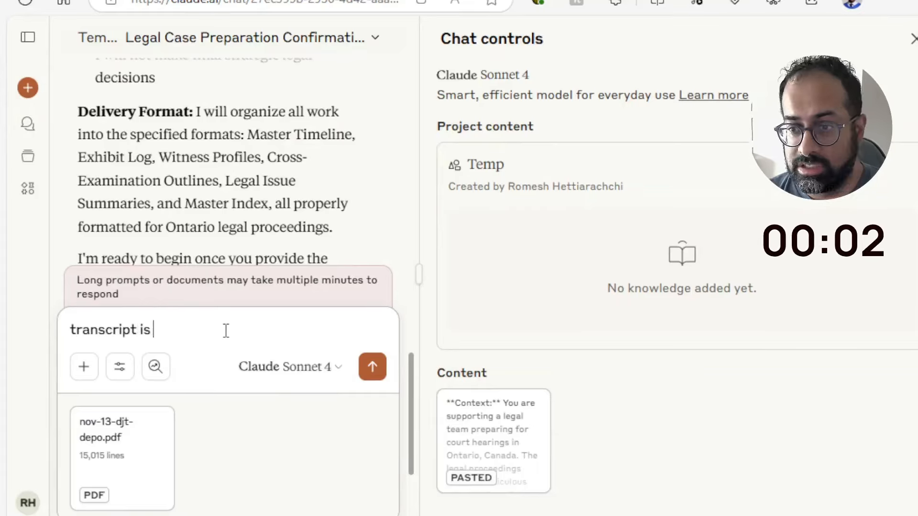
{"action": "type", "text": "attached. provi"}
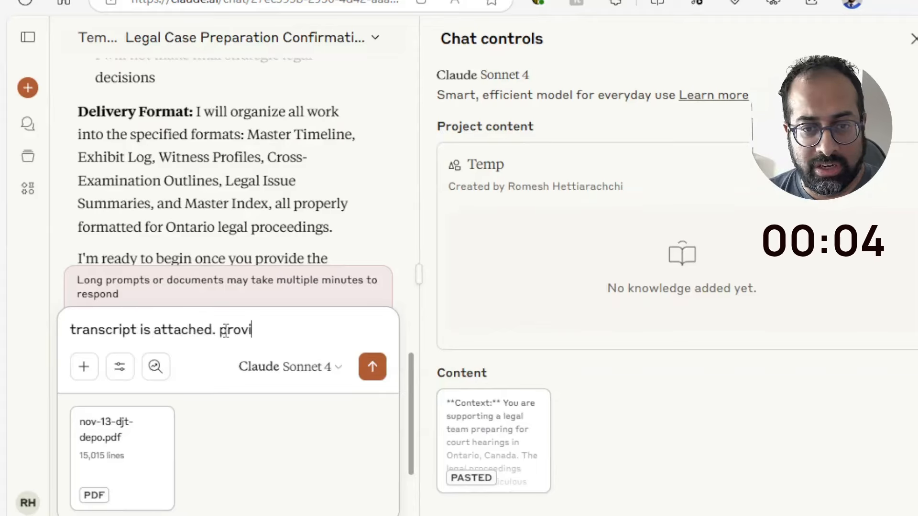
{"action": "type", "text": "de a quick over"}
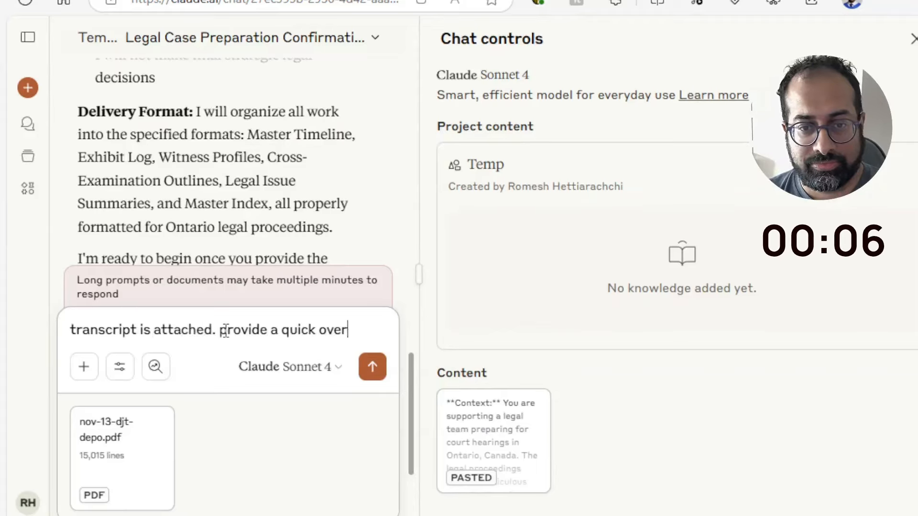
{"action": "type", "text": "view of the"}
{"action": "key", "text": "BackSpace"}
{"action": "key", "text": "BackSpace"}
{"action": "key", "text": "BackSpace"}
{"action": "key", "text": "BackSpace"}
{"action": "key", "text": "BackSpace"}
{"action": "key", "text": "BackSpace"}
{"action": "key", "text": "BackSpace"}
{"action": "type", "text": "."}
{"action": "key", "text": "Return"}
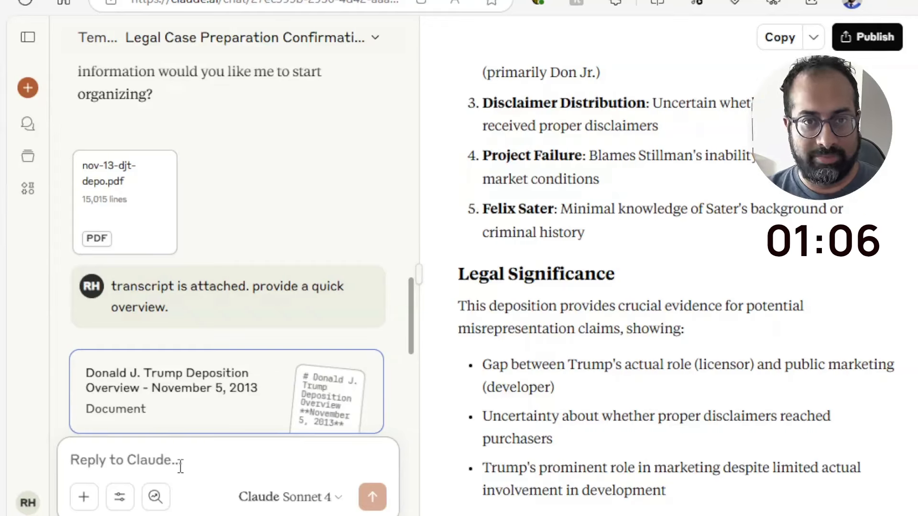
Write the follow-up prompt "provide a timeline of key events described by the witness." without sending it
{"action": "type", "text": "pr"}
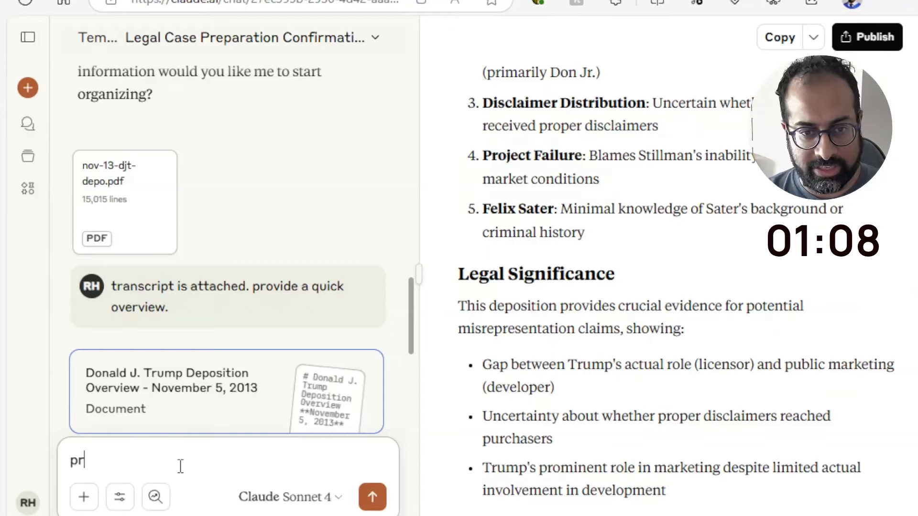
{"action": "type", "text": "ovide a ride a ti"}
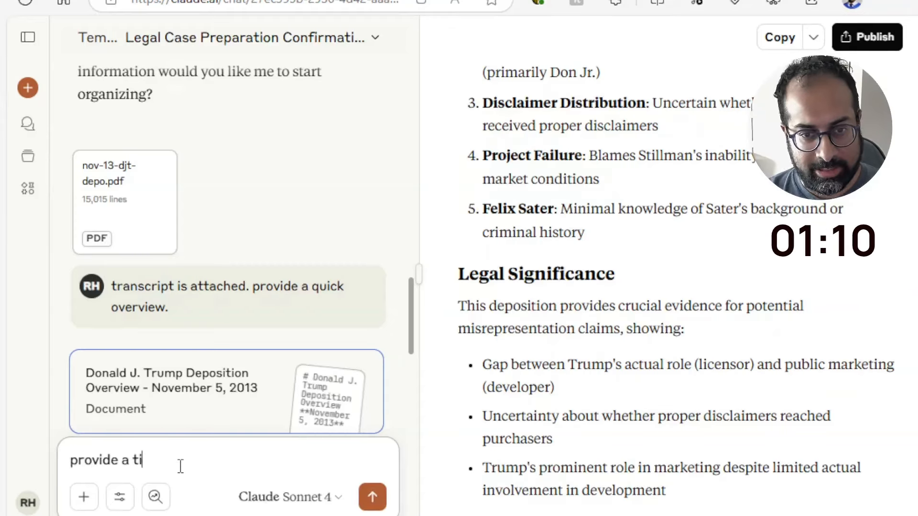
{"action": "type", "text": "meline of ke"}
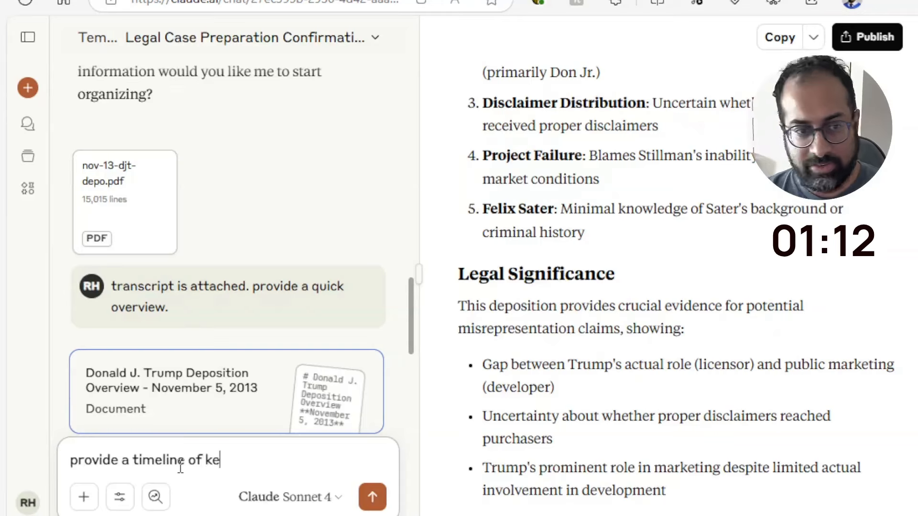
{"action": "type", "text": "y events des"}
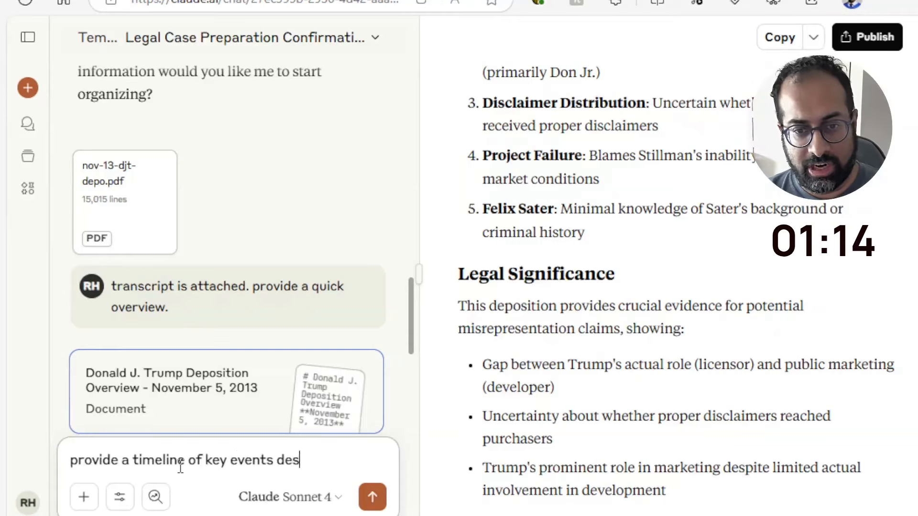
{"action": "type", "text": "cribed in the w"}
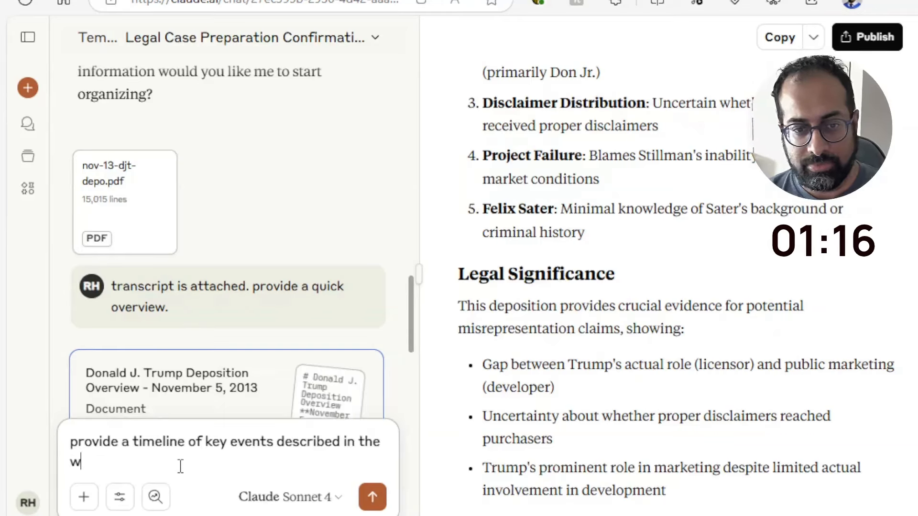
{"action": "type", "text": "itness."}
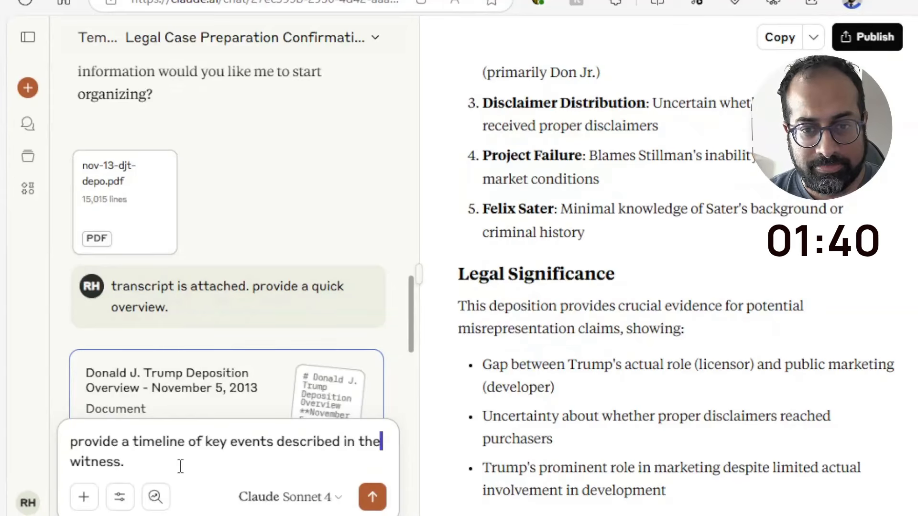
{"action": "key", "text": "ctrl+Left"}
{"action": "key", "text": "ctrl+shift+Left"}
{"action": "type", "text": "by"}
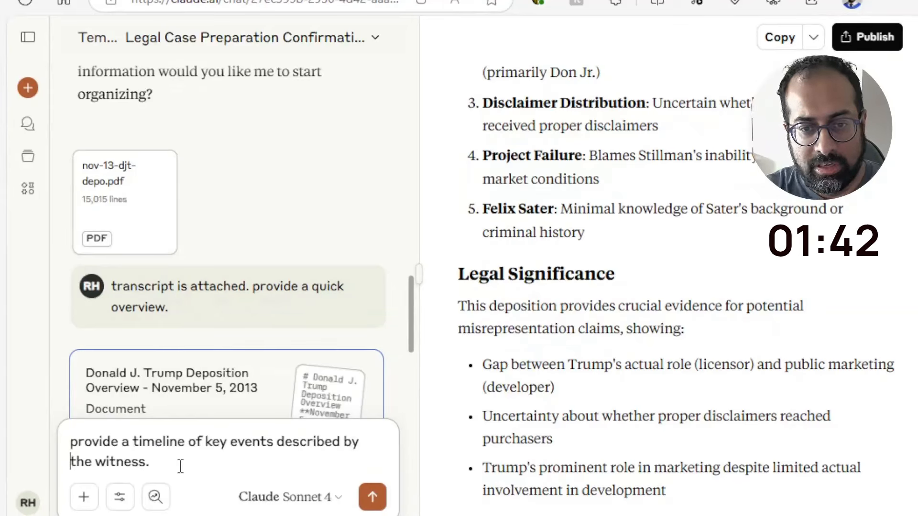
Add a separate paragraph "generate in the form of a table with following columns: date, event, parties involved, signicance" and send the prompt
{"action": "key", "text": "shift+Return"}
{"action": "key", "text": "shift+Return"}
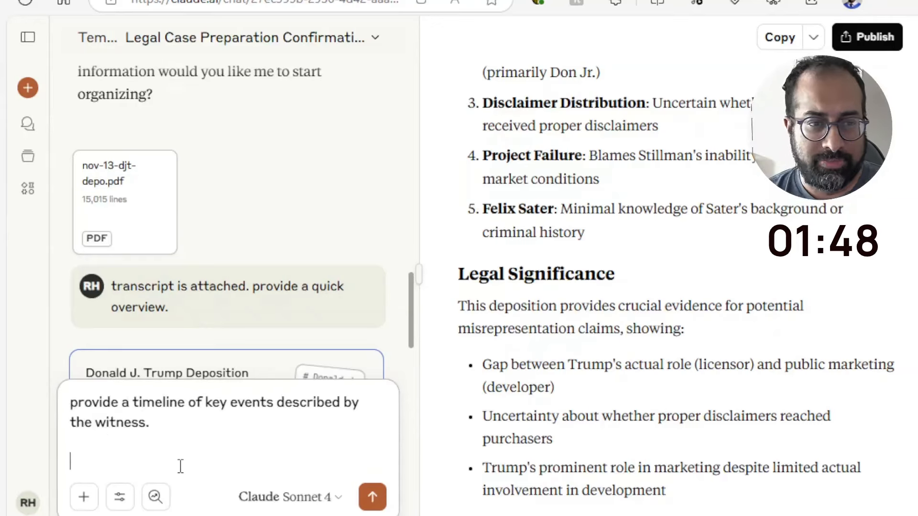
{"action": "type", "text": "generate i"}
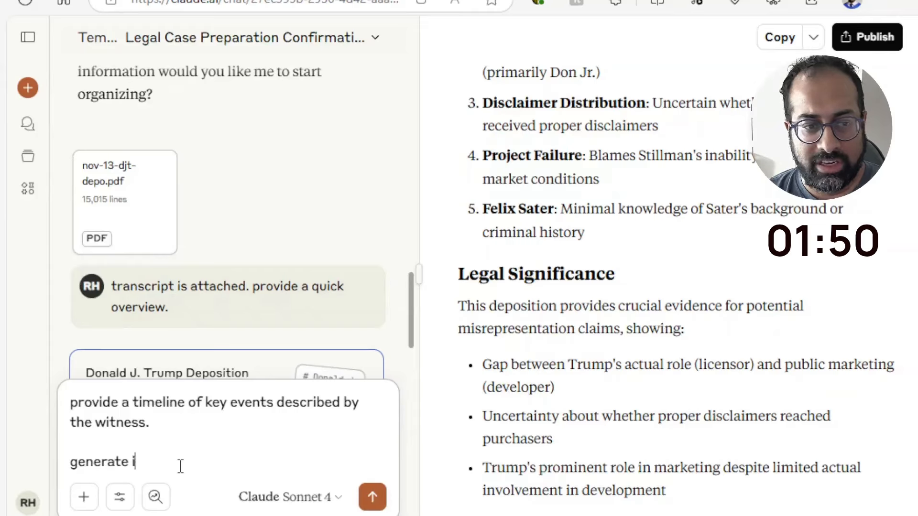
{"action": "type", "text": "n the form of a t"}
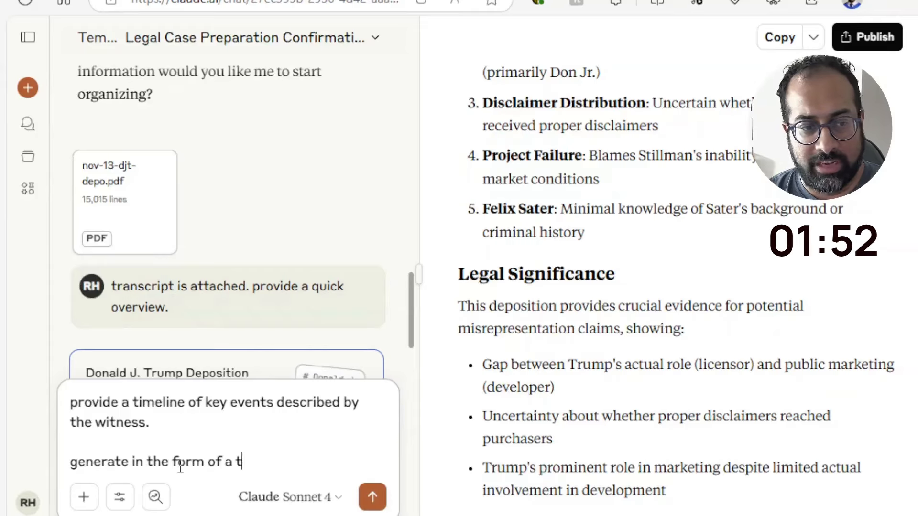
{"action": "type", "text": "able with follow"}
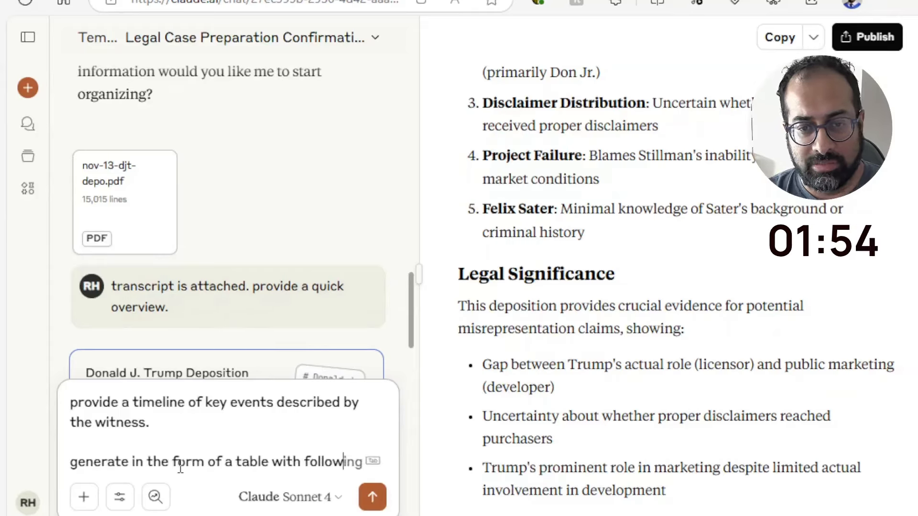
{"action": "type", "text": "ing columns: dat"}
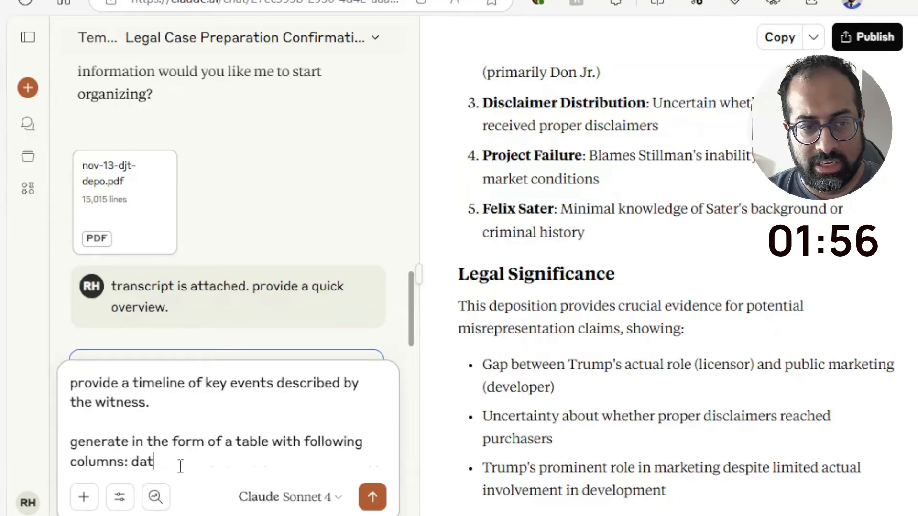
{"action": "type", "text": "e, event, "}
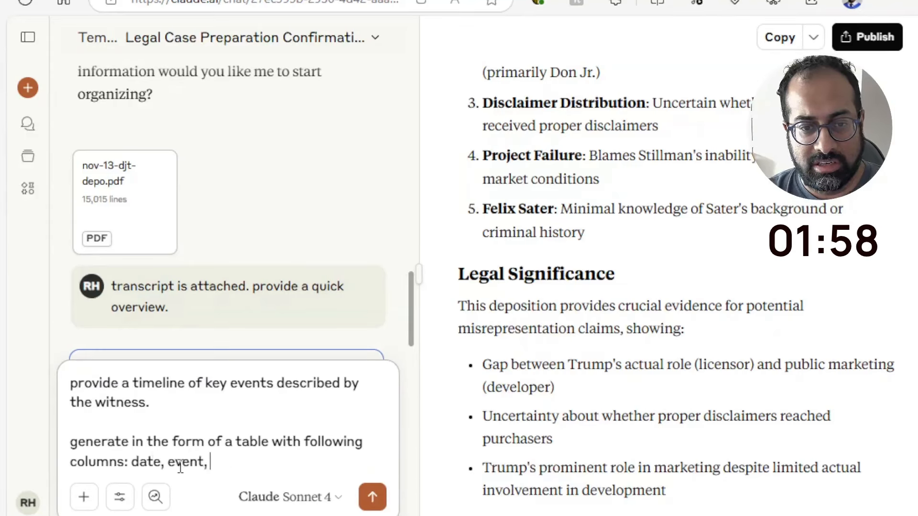
{"action": "type", "text": "parties"}
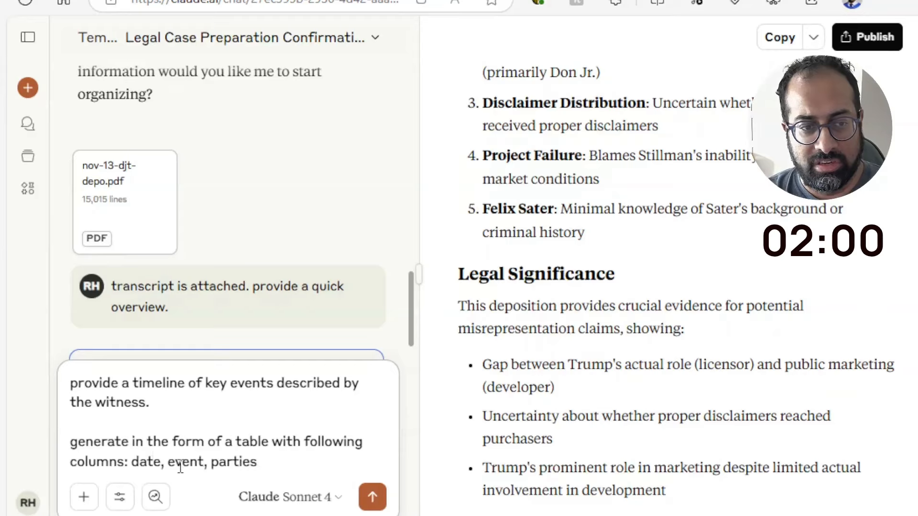
{"action": "type", "text": " inov"}
{"action": "key", "text": "BackSpace"}
{"action": "key", "text": "BackSpace"}
{"action": "type", "text": "vo"}
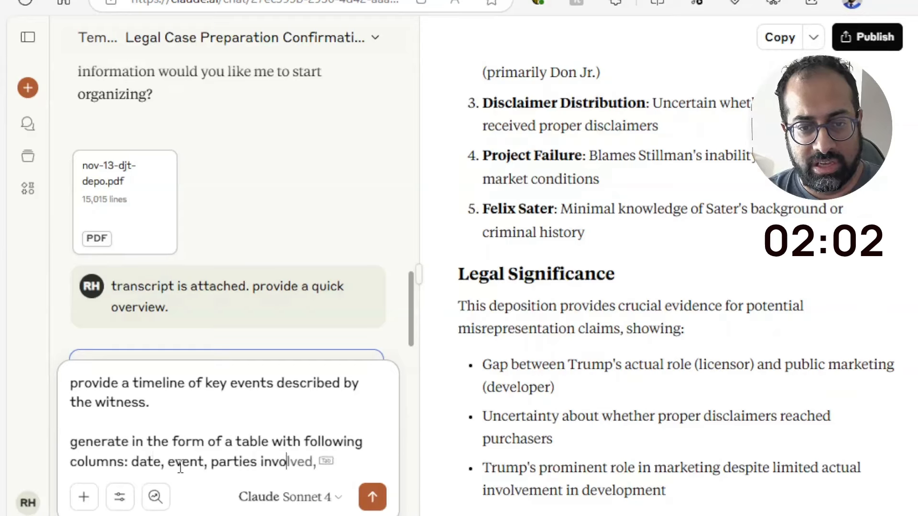
{"action": "type", "text": "lved, sig"}
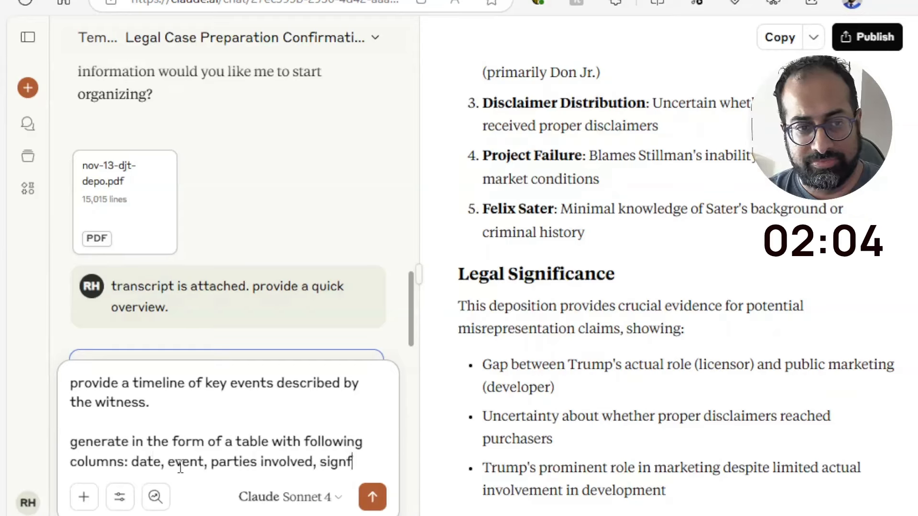
{"action": "type", "text": "nf"}
{"action": "key", "text": "BackSpace"}
{"action": "type", "text": "icance"}
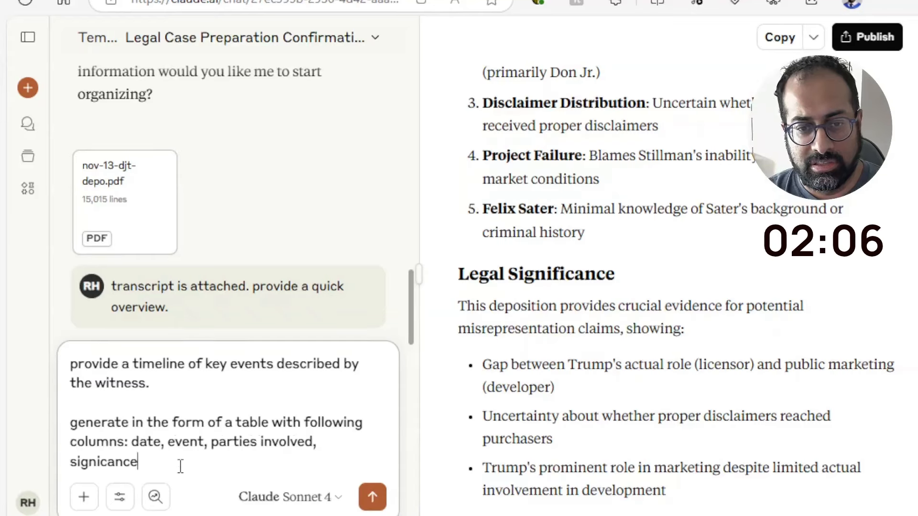
{"action": "key", "text": "Return"}
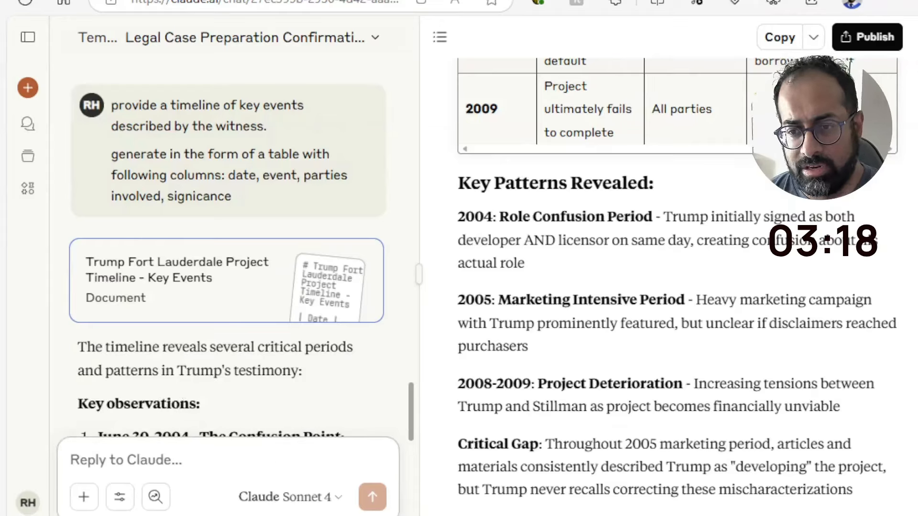
Review the generated timeline table, checking its dates, events, parties and significance from the latest entries back to 2005
{"action": "scroll", "coordinate": [677, 287], "scroll_direction": "up", "scroll_amount": 6}
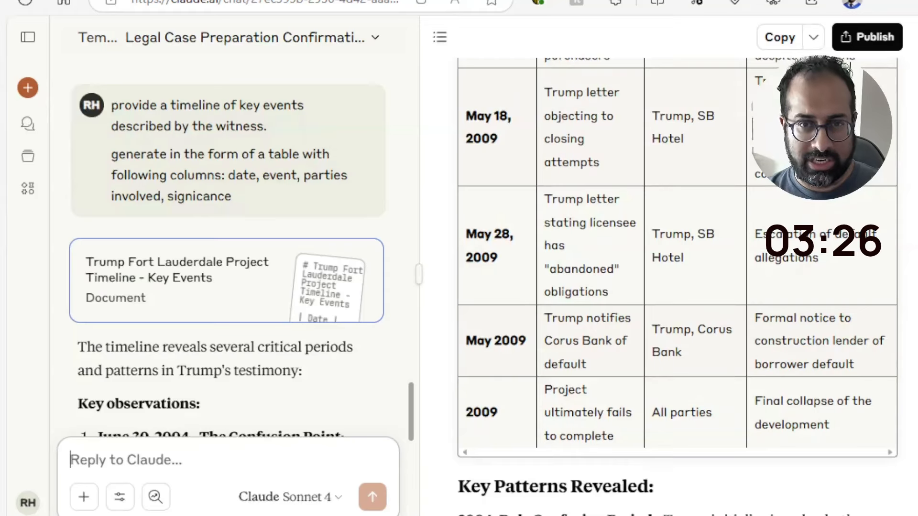
{"action": "scroll", "coordinate": [677, 283], "scroll_direction": "up", "scroll_amount": 8}
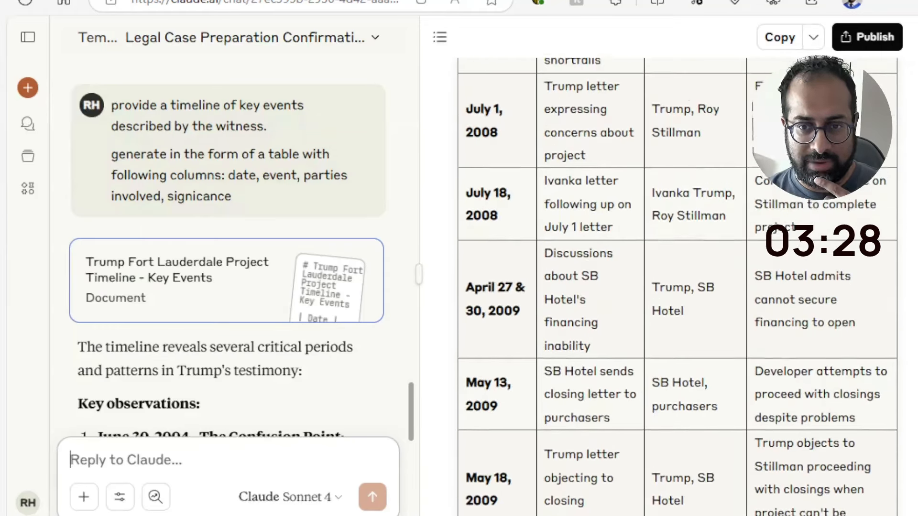
{"action": "scroll", "coordinate": [678, 283], "scroll_direction": "up", "scroll_amount": 1}
{"action": "scroll", "coordinate": [677, 283], "scroll_direction": "up", "scroll_amount": 10}
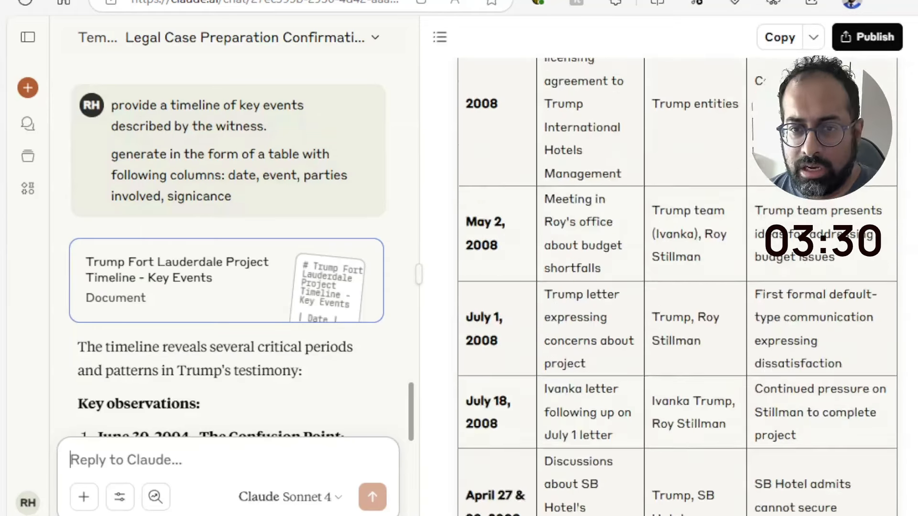
{"action": "scroll", "coordinate": [677, 283], "scroll_direction": "up", "scroll_amount": 8}
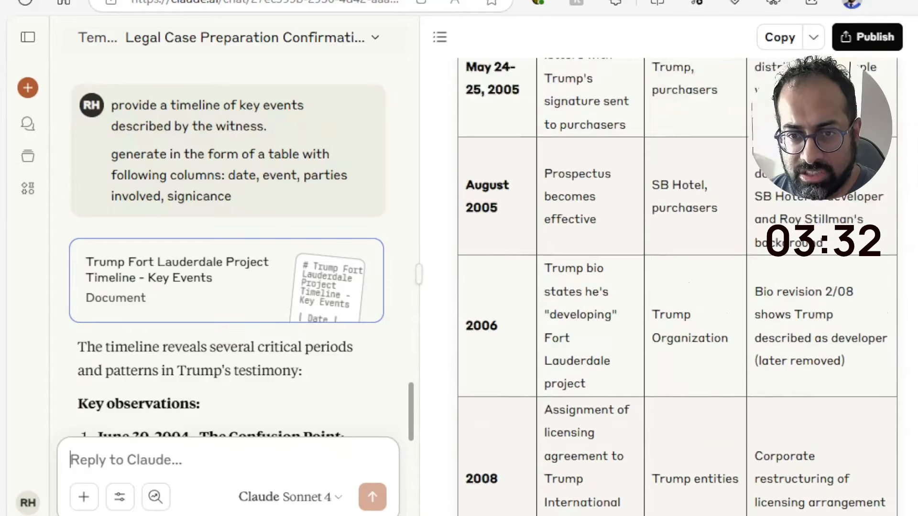
{"action": "scroll", "coordinate": [677, 283], "scroll_direction": "down", "scroll_amount": 3}
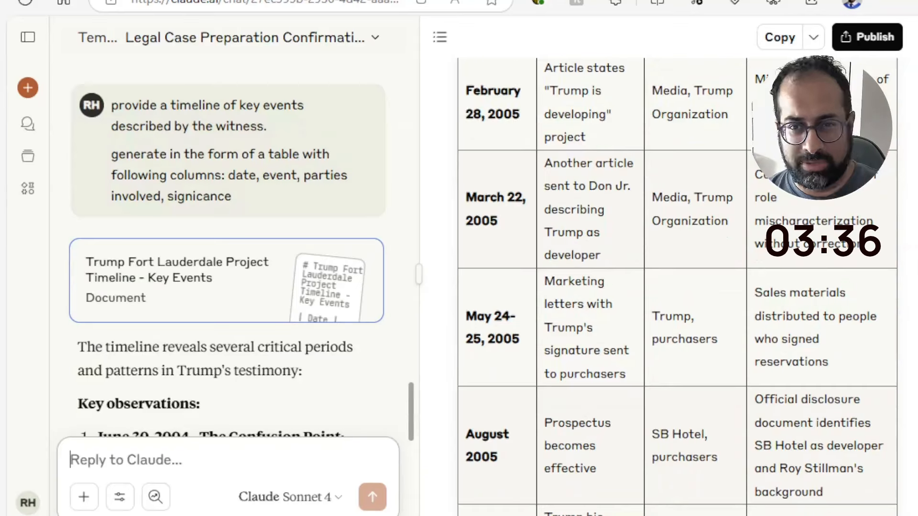
Review the timeline table's entries from 2005 through April 2009, including the May 2, 2008 meeting about budget shortfalls
{"action": "scroll", "coordinate": [678, 283], "scroll_direction": "down", "scroll_amount": 1}
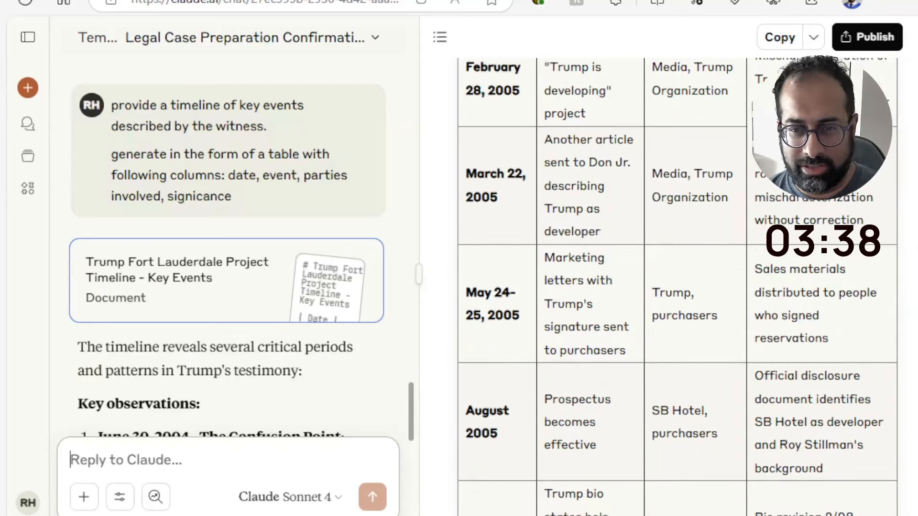
{"action": "scroll", "coordinate": [678, 287], "scroll_direction": "down", "scroll_amount": 8}
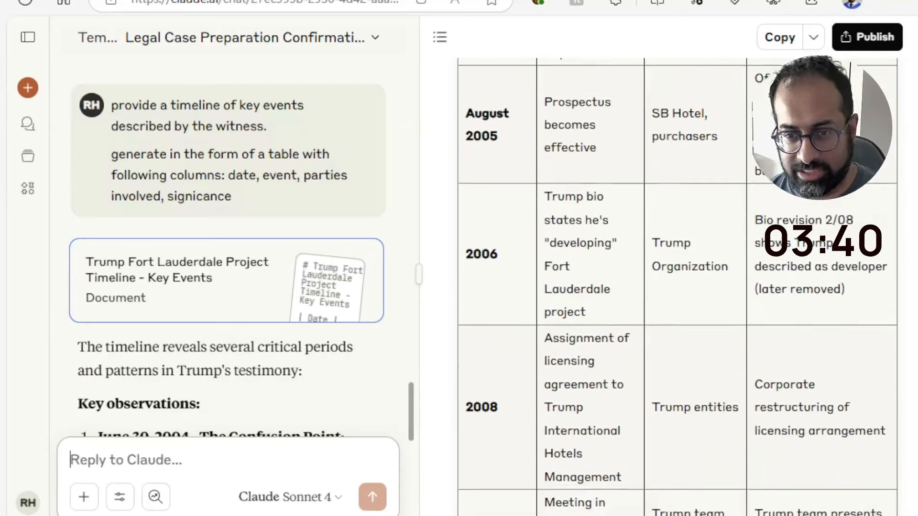
{"action": "scroll", "coordinate": [677, 287], "scroll_direction": "up", "scroll_amount": 6}
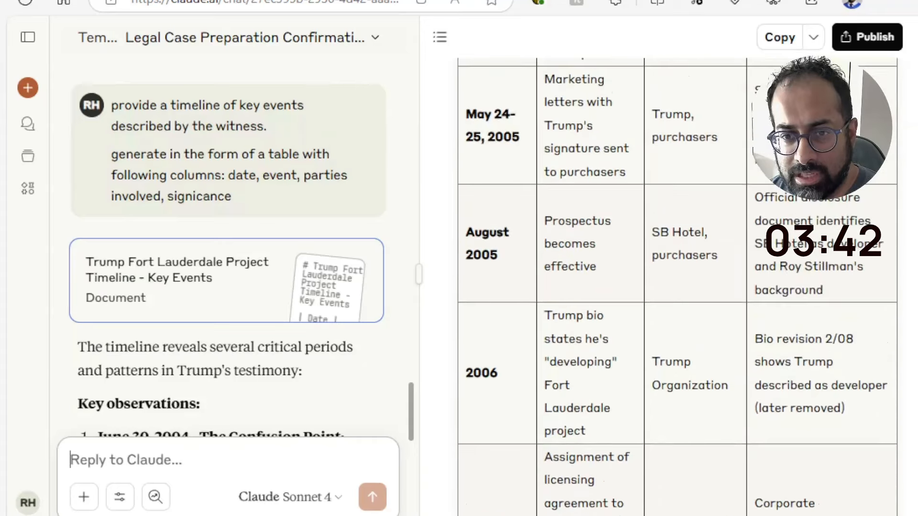
{"action": "scroll", "coordinate": [677, 287], "scroll_direction": "down", "scroll_amount": 10}
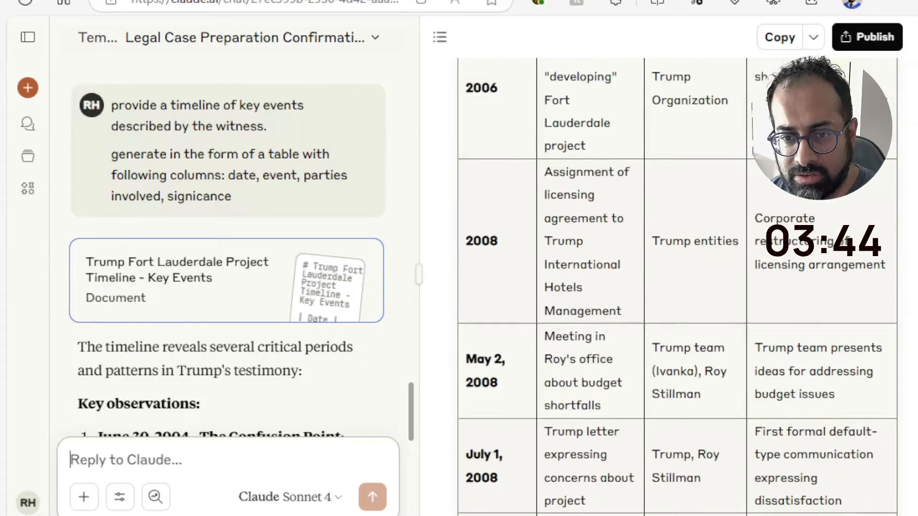
{"action": "scroll", "coordinate": [677, 287], "scroll_direction": "down", "scroll_amount": 2}
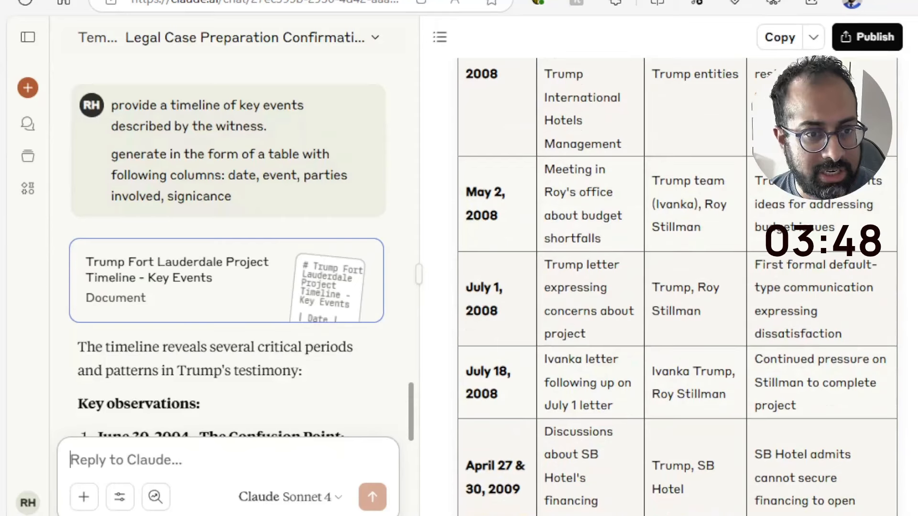
{"action": "scroll", "coordinate": [678, 286], "scroll_direction": "up", "scroll_amount": 3}
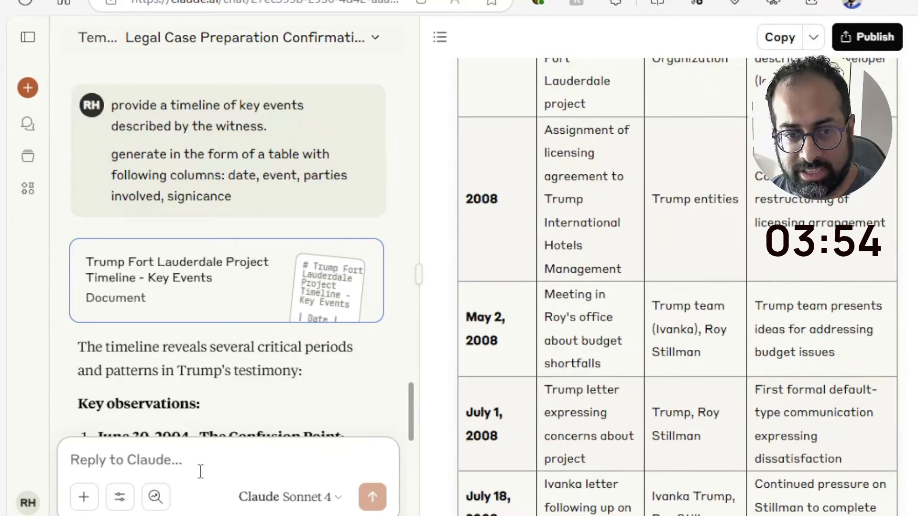
Begin a new follow-up prompt with "provide a summary of evidence of witness from May 2, 2008 when"
{"action": "type", "text": "provid"}
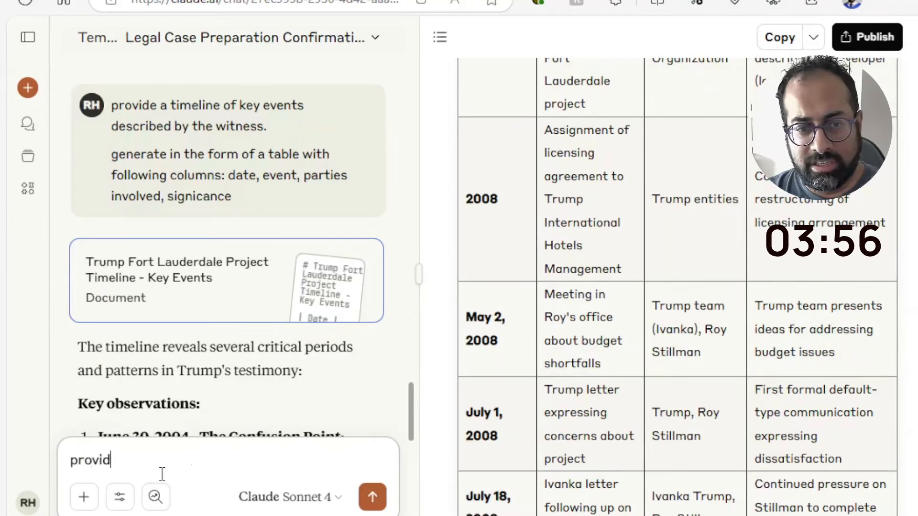
{"action": "type", "text": "e a summary of the"}
{"action": "key", "text": "BackSpace"}
{"action": "key", "text": "BackSpace"}
{"action": "key", "text": "BackSpace"}
{"action": "type", "text": "evidence f"}
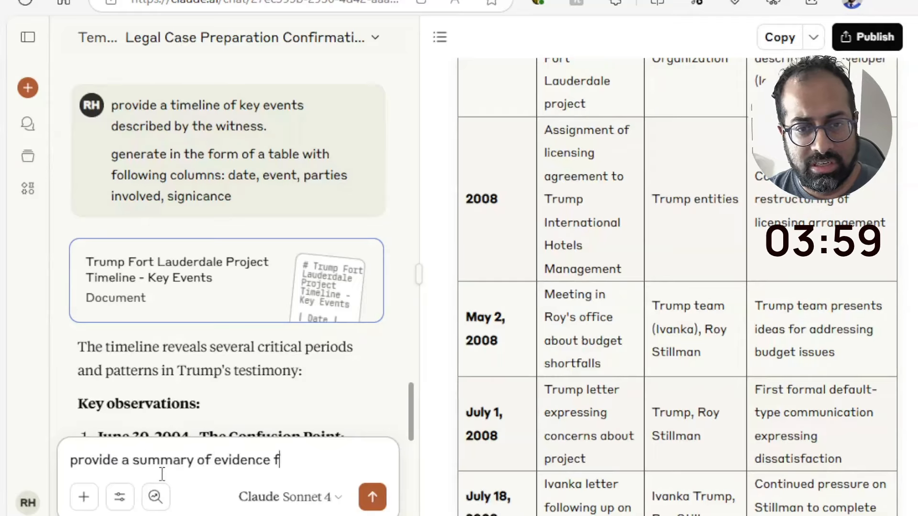
{"action": "key", "text": "BackSpace"}
{"action": "type", "text": "of "}
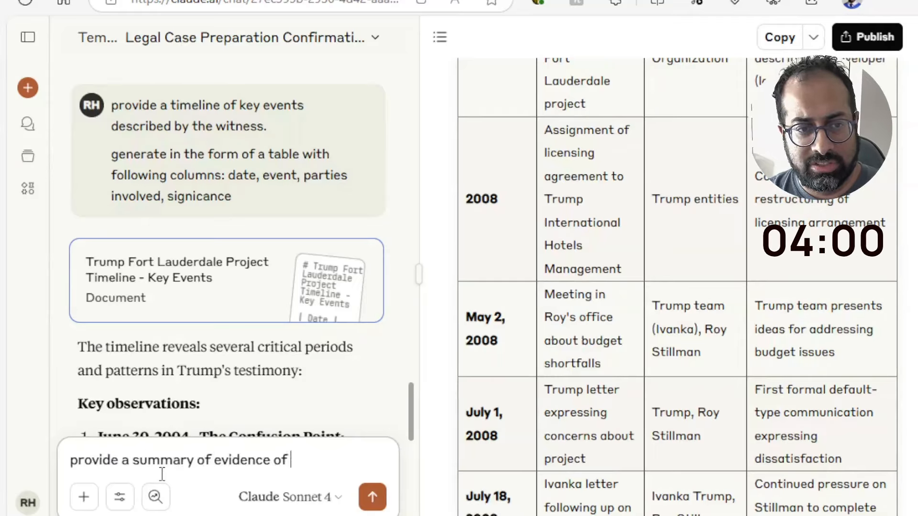
{"action": "type", "text": "witness f"}
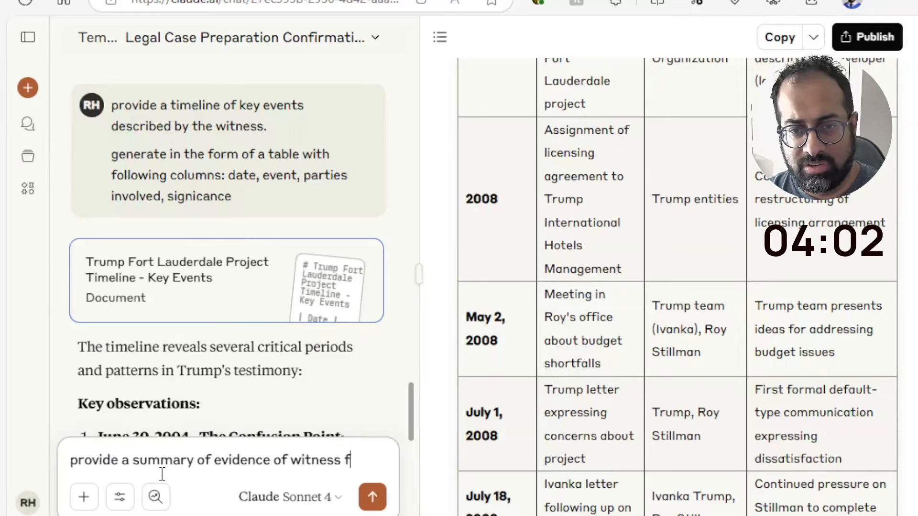
{"action": "type", "text": "rom May 2, "}
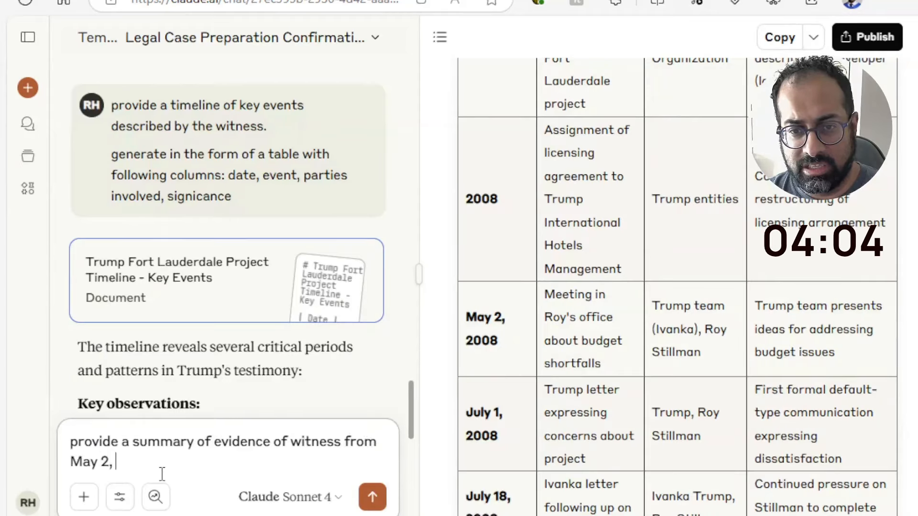
{"action": "type", "text": "2008 w"}
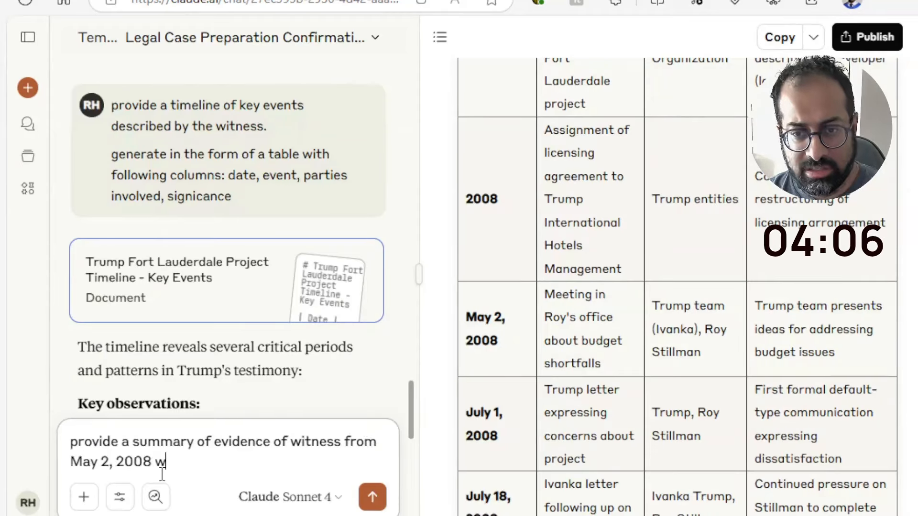
{"action": "type", "text": "hen there w"}
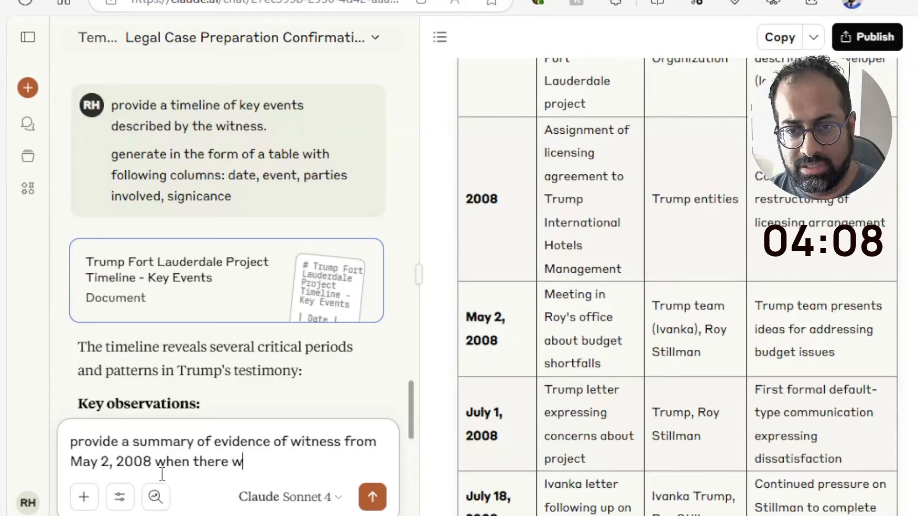
{"action": "type", "text": "as a discusion "}
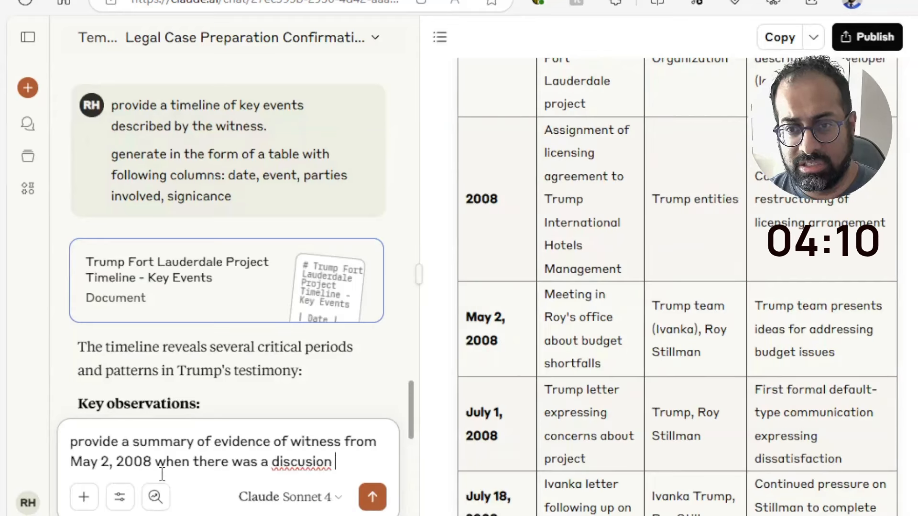
{"action": "type", "text": "about "}
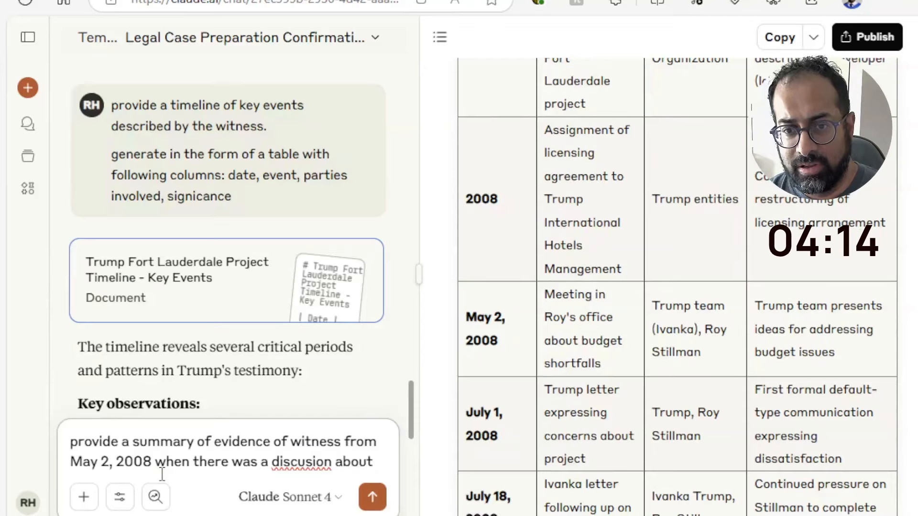
{"action": "type", "text": "budget "}
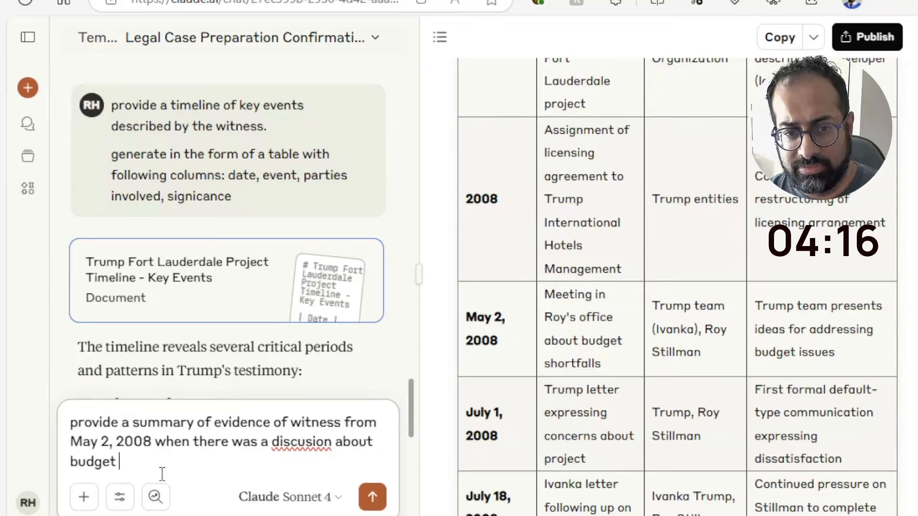
{"action": "type", "text": "shortfalls "}
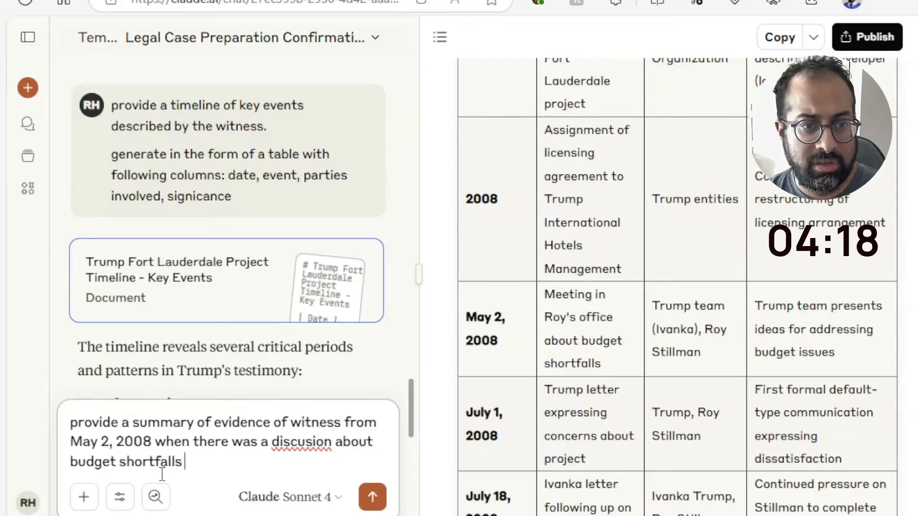
{"action": "type", "text": "up to and inclu"}
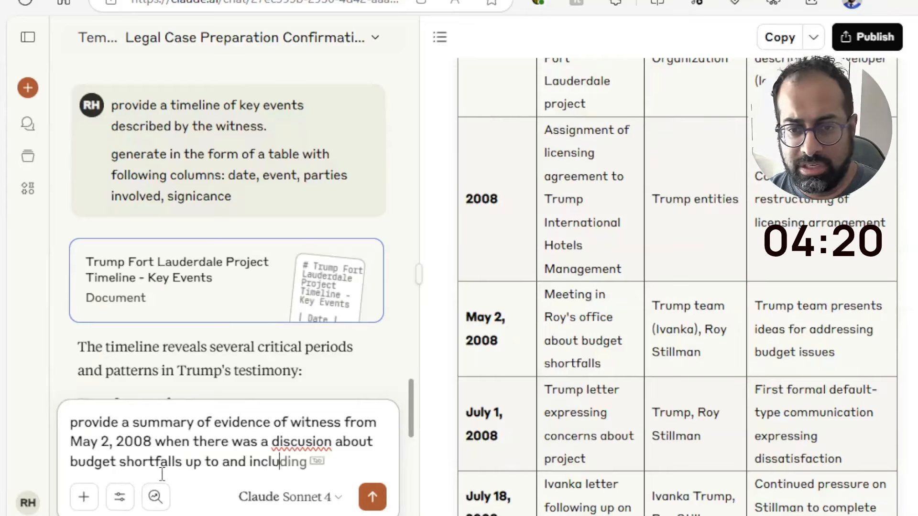
{"action": "type", "text": "ded"}
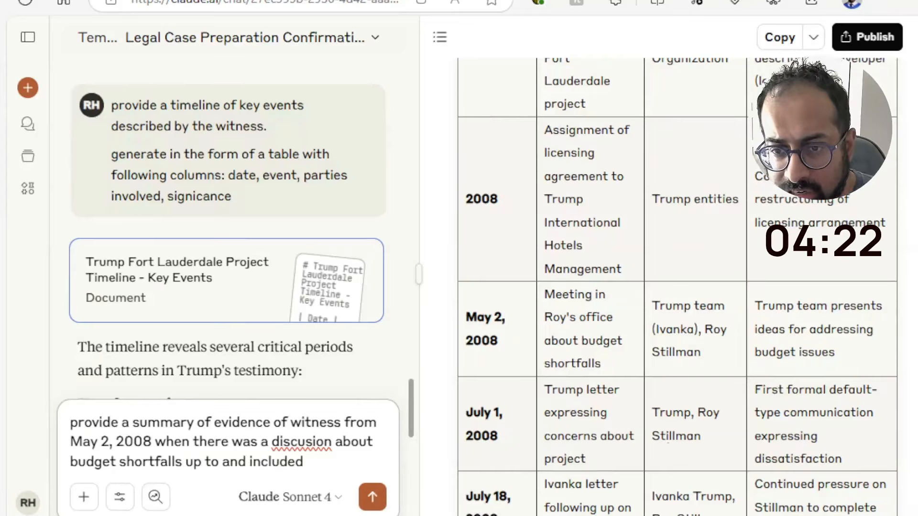
Correct the prompt's last word to "including" and complete the sentence with "the inability for SB Hotel to find financing in April 2009."
{"action": "scroll", "coordinate": [503, 483], "scroll_direction": "down", "scroll_amount": 1}
{"action": "scroll", "coordinate": [678, 287], "scroll_direction": "down", "scroll_amount": 6}
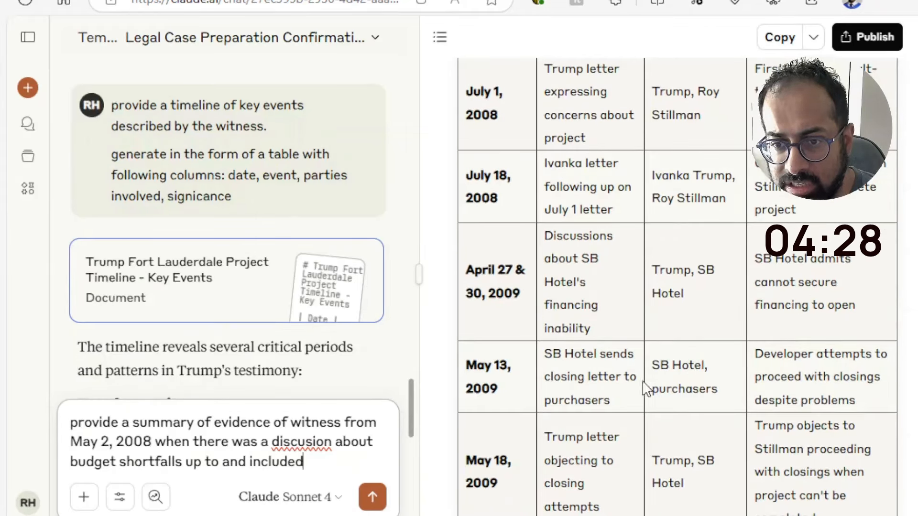
{"action": "key", "text": "BackSpace"}
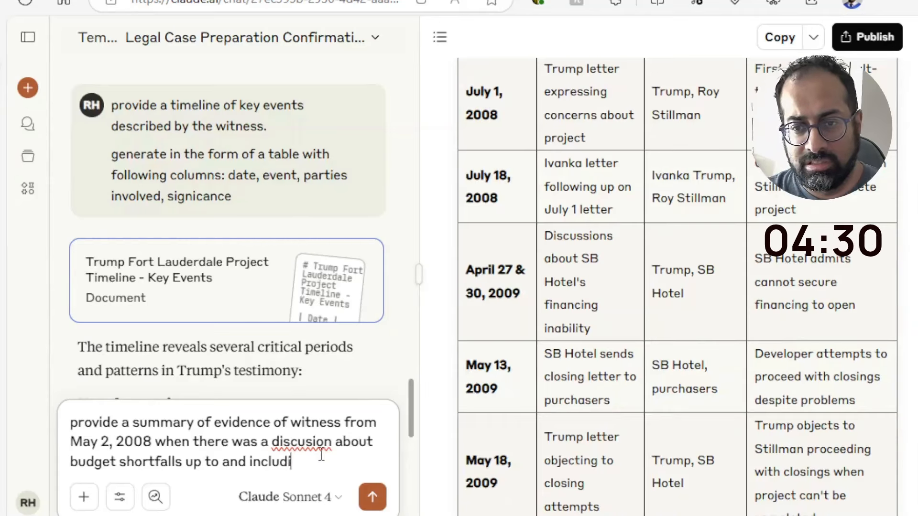
{"action": "type", "text": "ng the inability"}
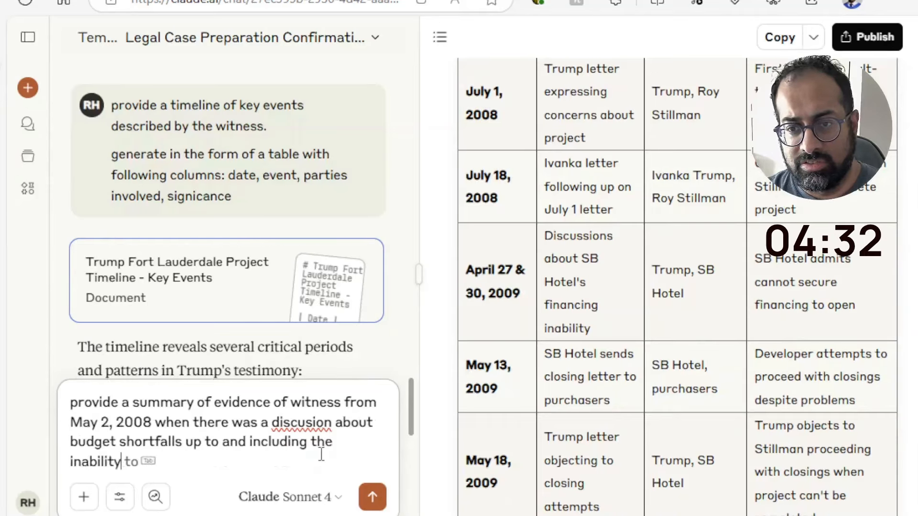
{"action": "type", "text": " for SB"}
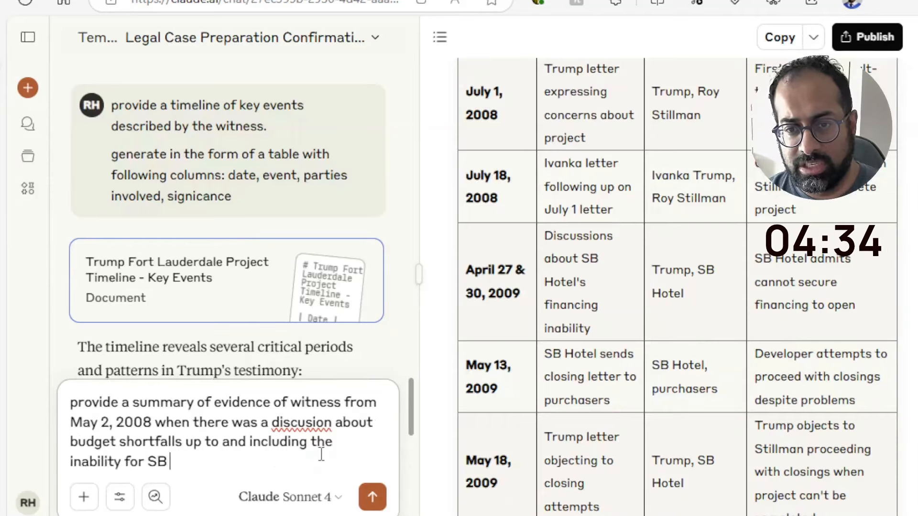
{"action": "type", "text": " Hotel to find"}
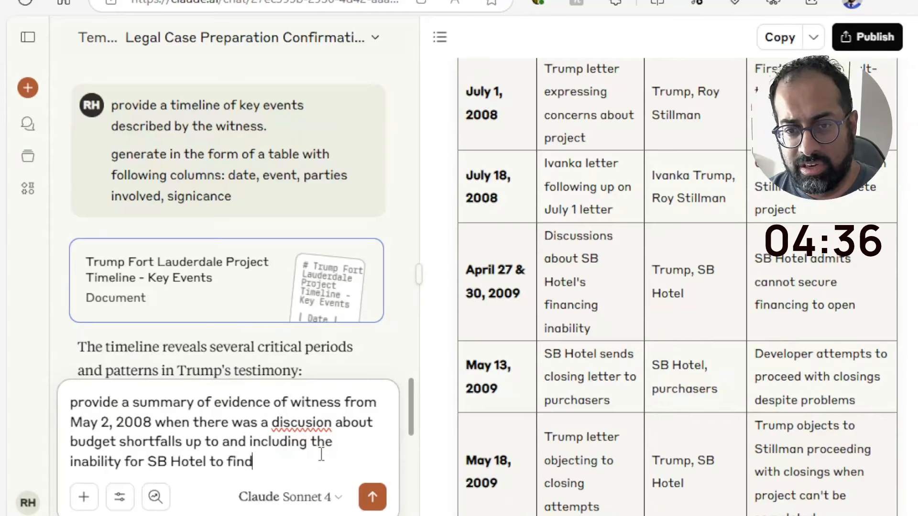
{"action": "type", "text": " financing in"}
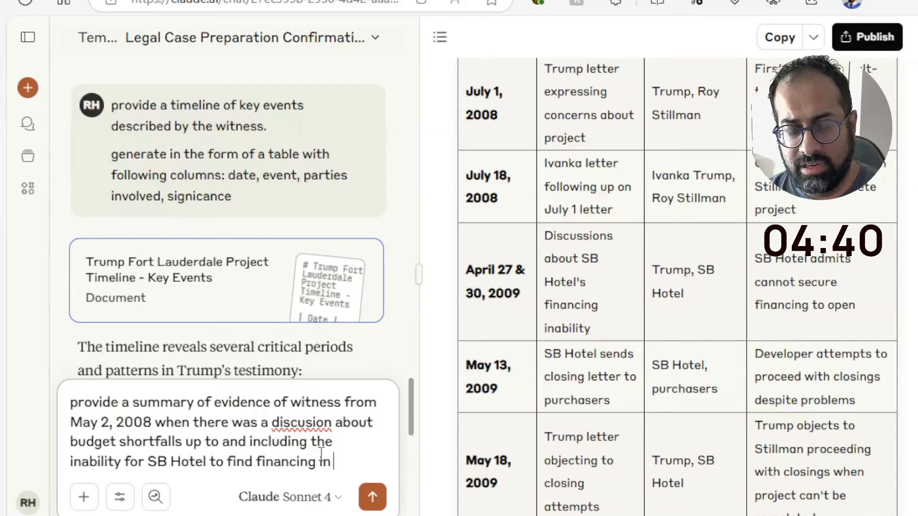
{"action": "type", "text": "Aprio"}
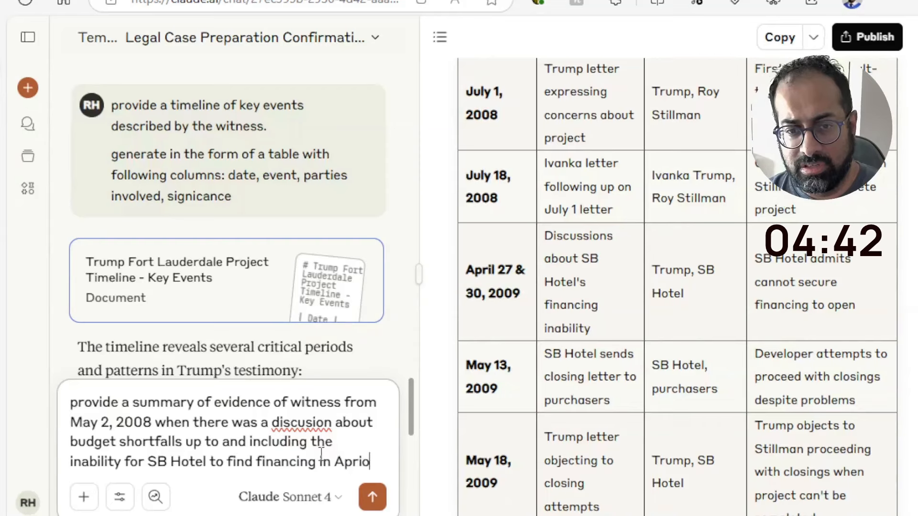
{"action": "key", "text": "BackSpace"}
{"action": "type", "text": "l 2009"}
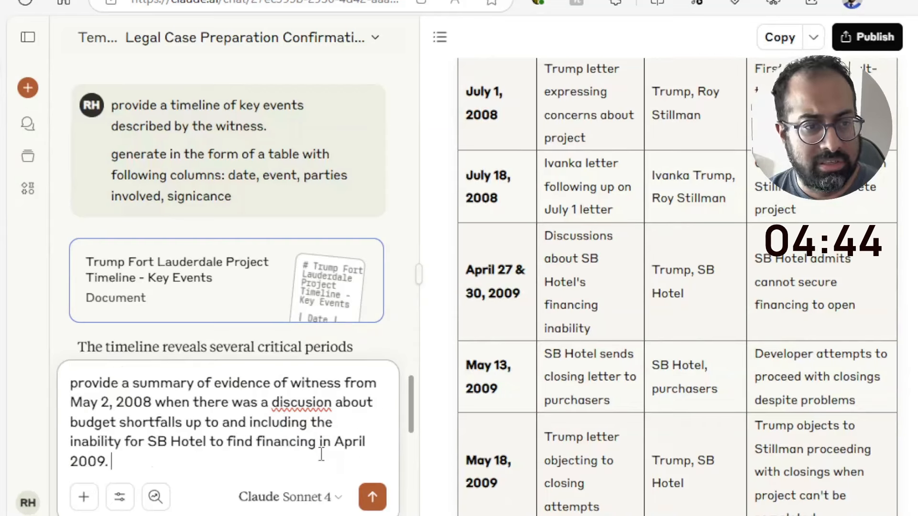
{"action": "type", "text": "."}
Add a separate paragraph to the unsent prompt reading "generate as a table with columns: date, page number, evidence."
{"action": "key", "text": "shift+Return"}
{"action": "key", "text": "shift+Return"}
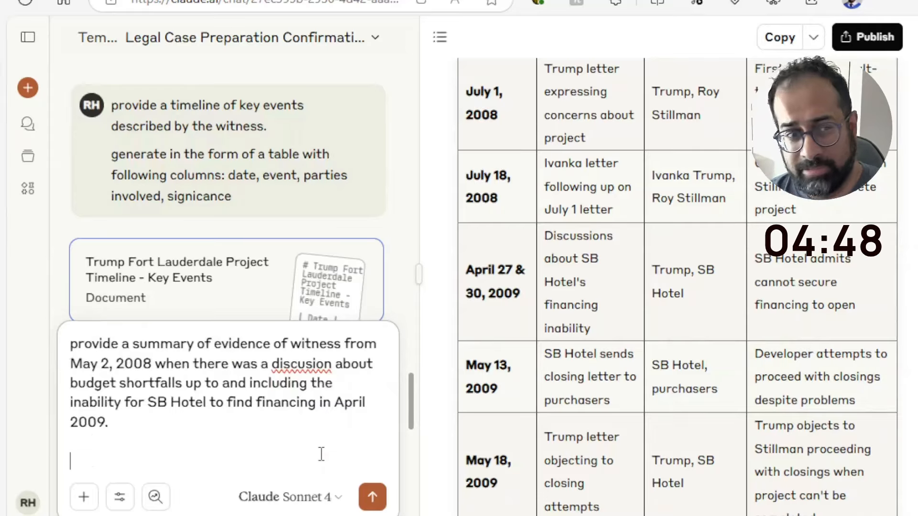
{"action": "type", "text": "geenrarte"}
{"action": "key", "text": "BackSpace"}
{"action": "key", "text": "BackSpace"}
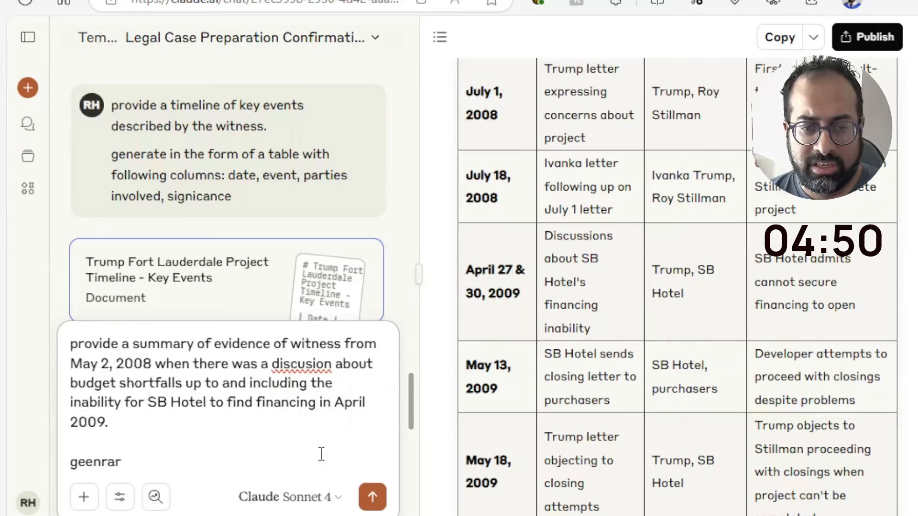
{"action": "key", "text": "BackSpace"}
{"action": "key", "text": "BackSpace"}
{"action": "key", "text": "BackSpace"}
{"action": "key", "text": "BackSpace"}
{"action": "type", "text": "erate"}
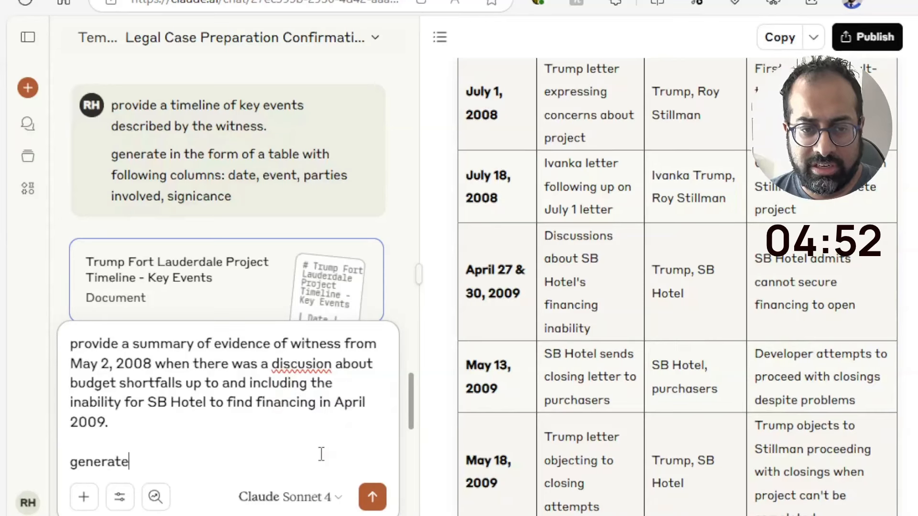
{"action": "type", "text": " as  a ta"}
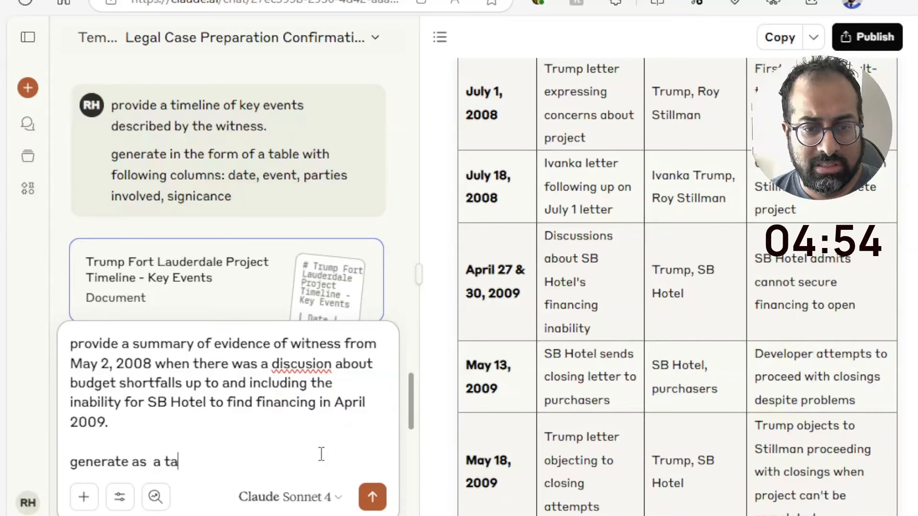
{"action": "type", "text": "ble with column"}
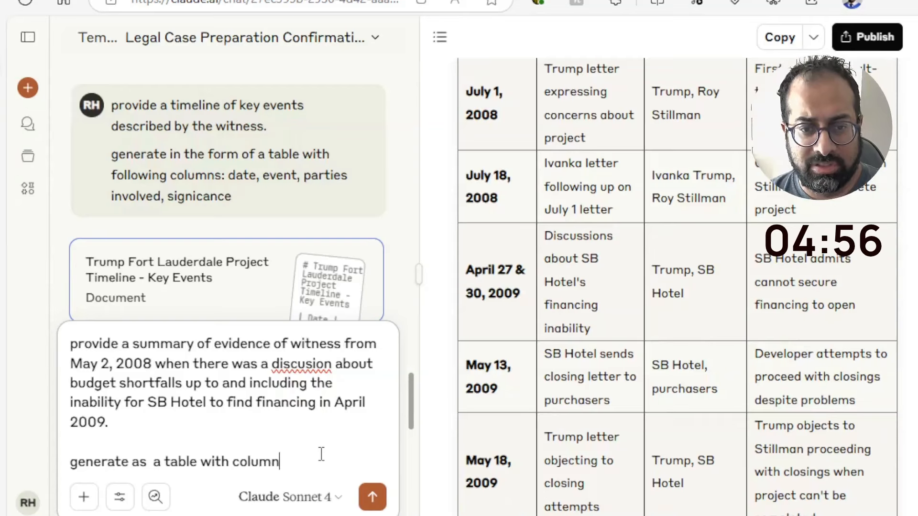
{"action": "type", "text": "s: date, pag"}
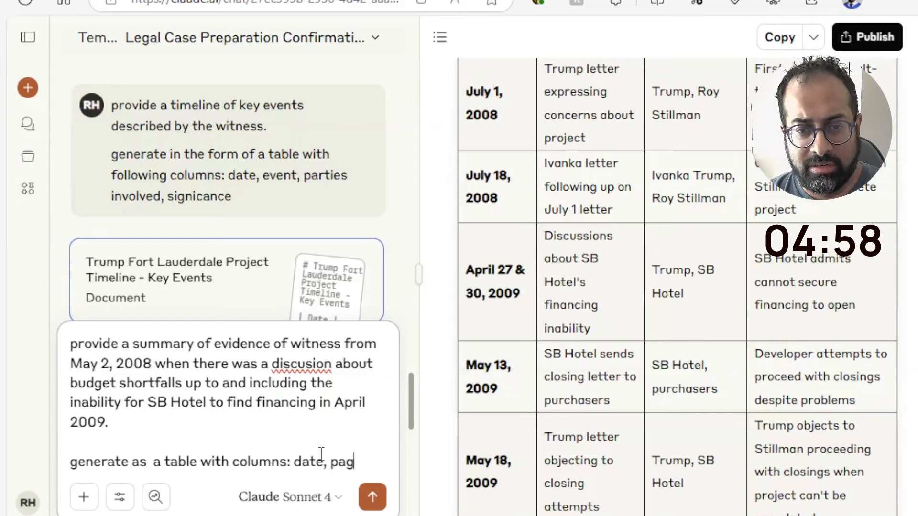
{"action": "type", "text": "e number, "}
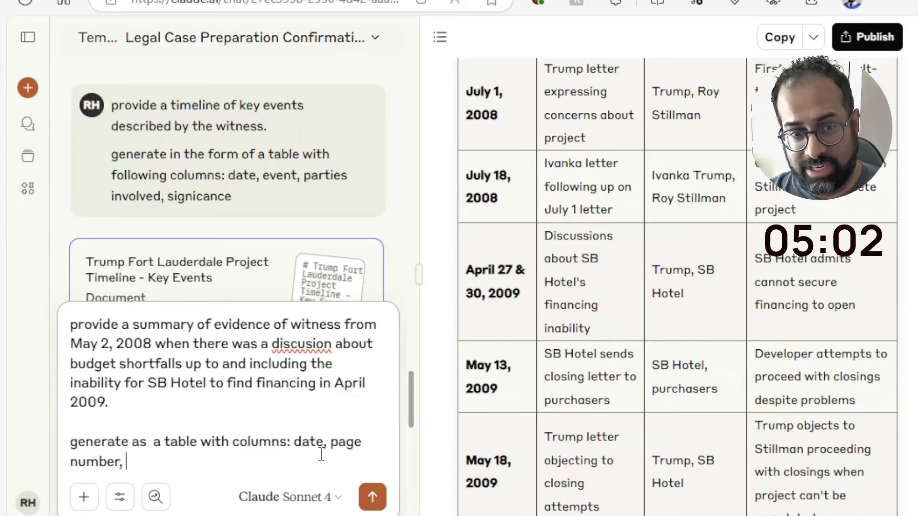
{"action": "type", "text": "evidence. "}
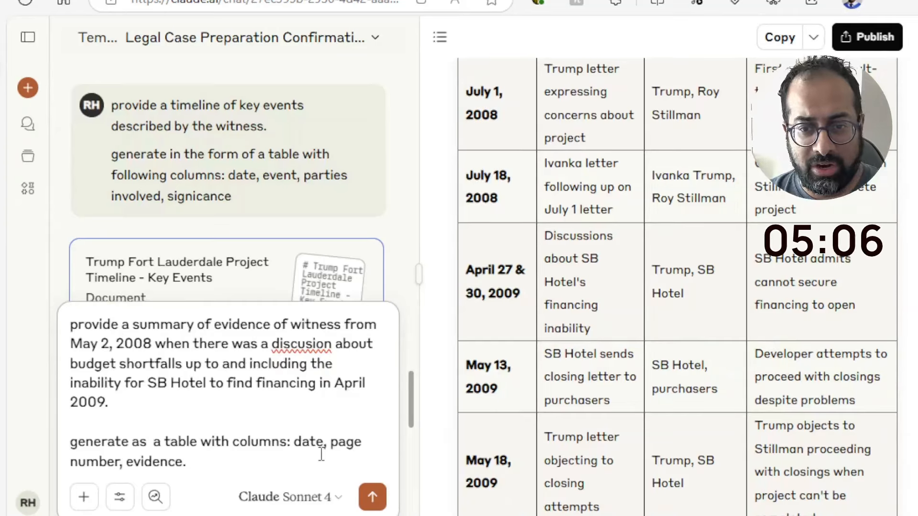
{"action": "type", "text": "Organize items "}
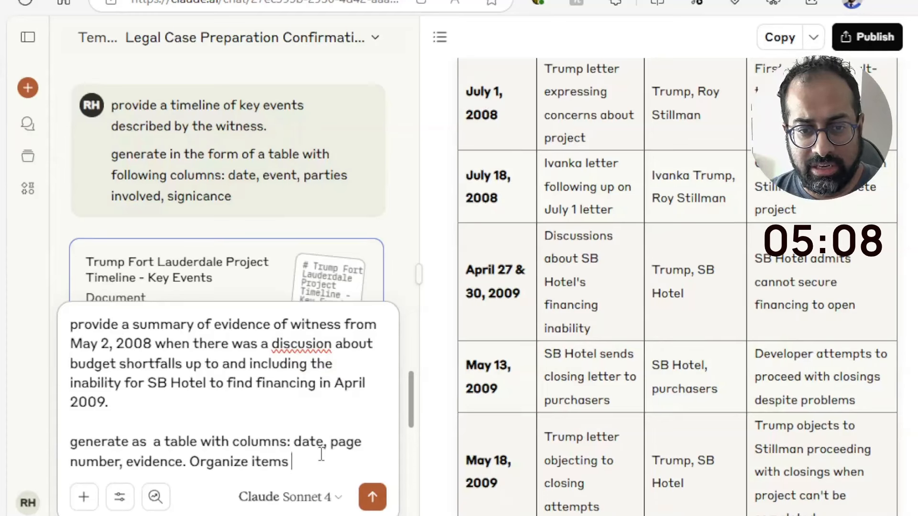
{"action": "type", "text": "chrono"}
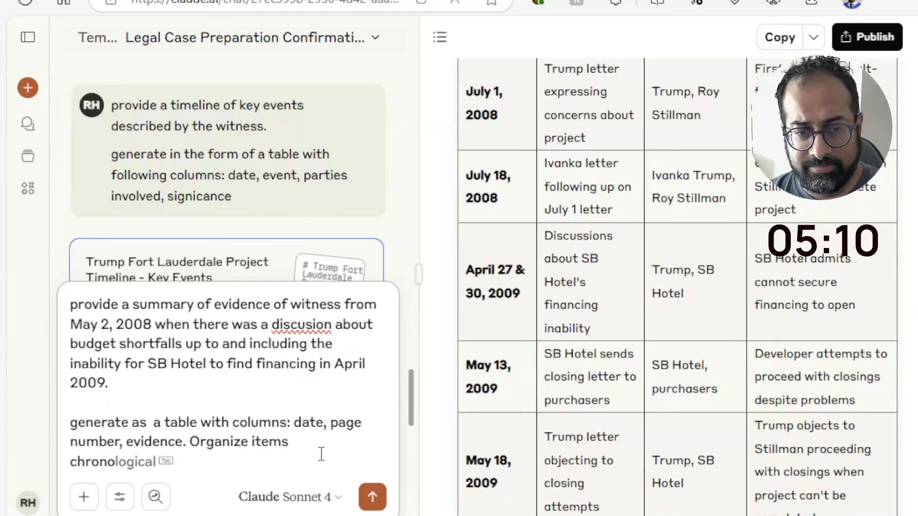
{"action": "type", "text": "logically."}
Add the sentence "Organize items chronologically." after the table-columns instruction in the unsent prompt
{"action": "key", "text": "shift+Return"}
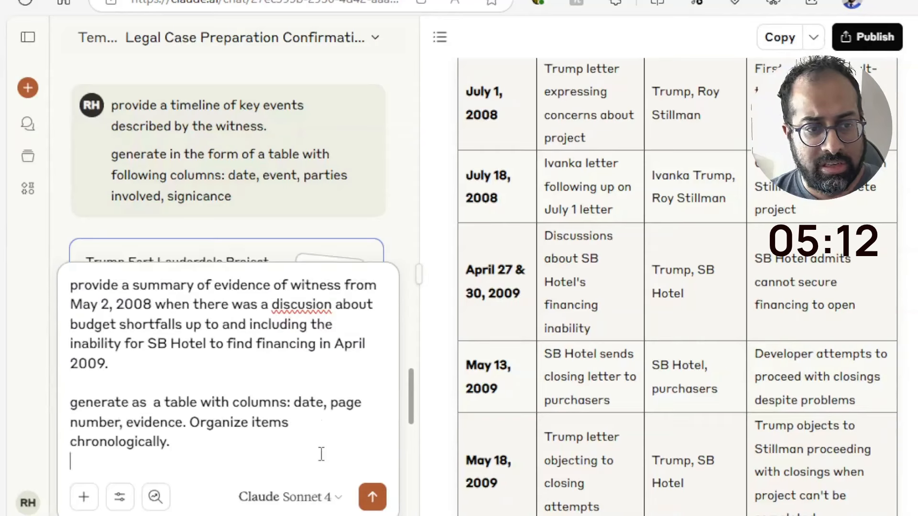
Add a final paragraph reading "content should be in plain lanauge but representaitve of the evidence given." and send the prompt
{"action": "key", "text": "shift+Return"}
{"action": "type", "text": "content"}
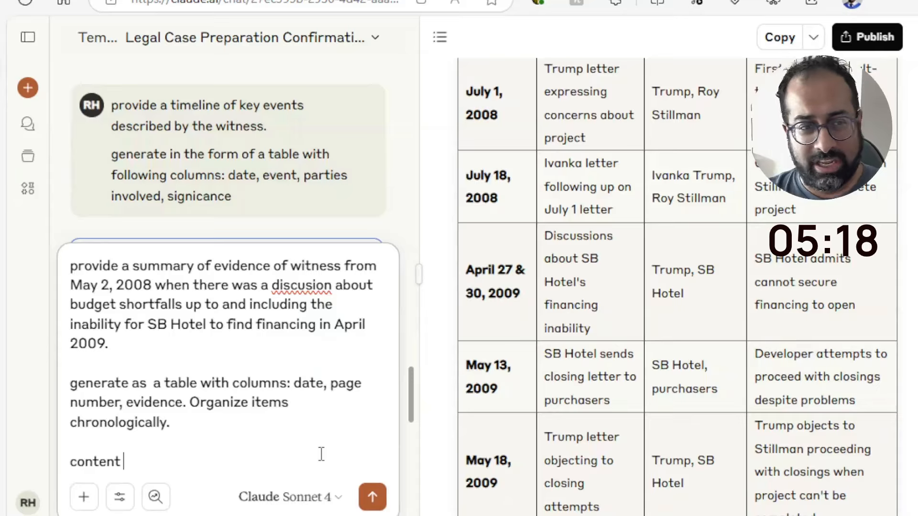
{"action": "type", "text": "should be in p"}
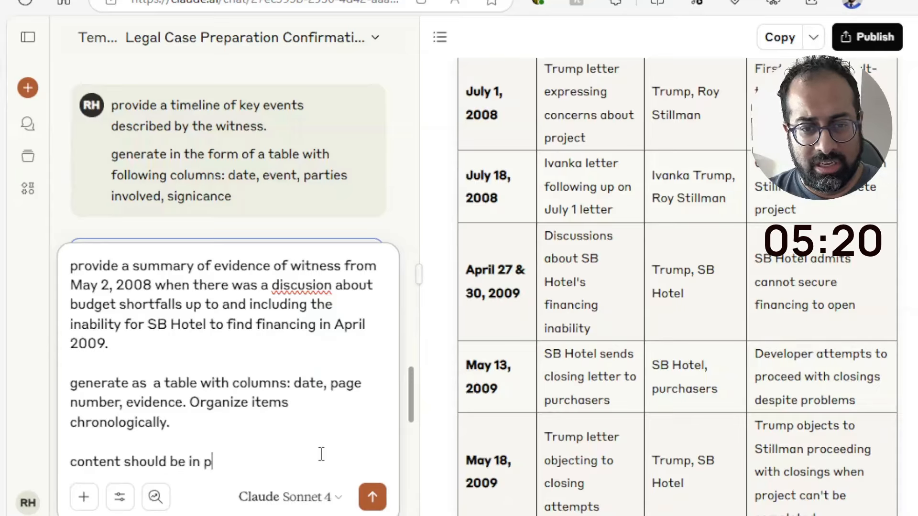
{"action": "type", "text": "lain lanauge "}
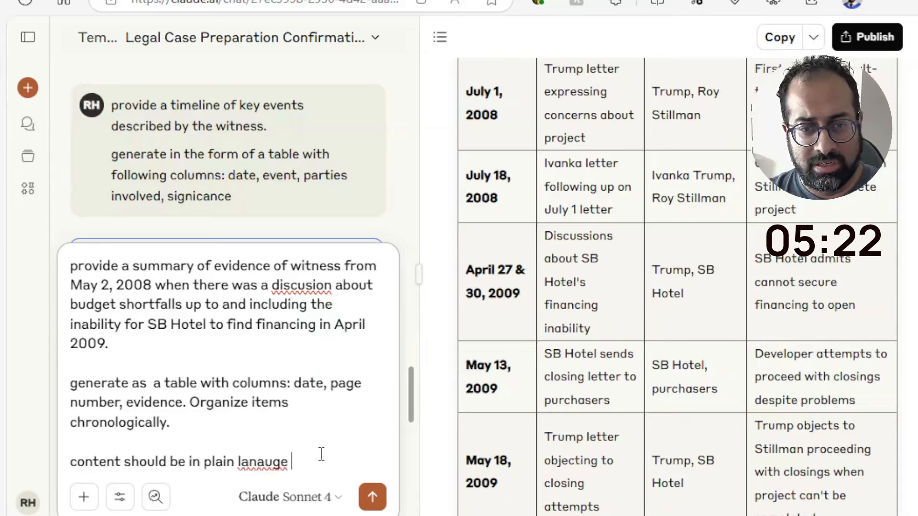
{"action": "type", "text": "b"}
{"action": "type", "text": "ut represe"}
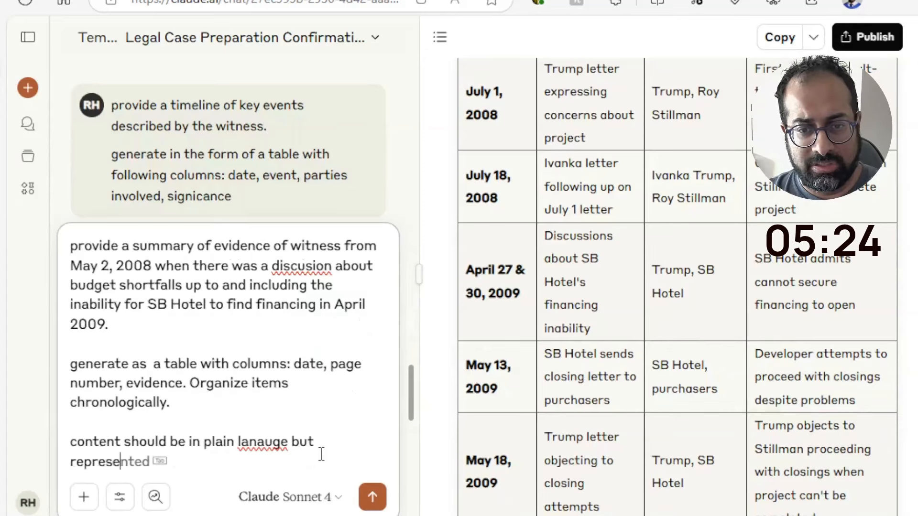
{"action": "type", "text": "ntaitve of the"}
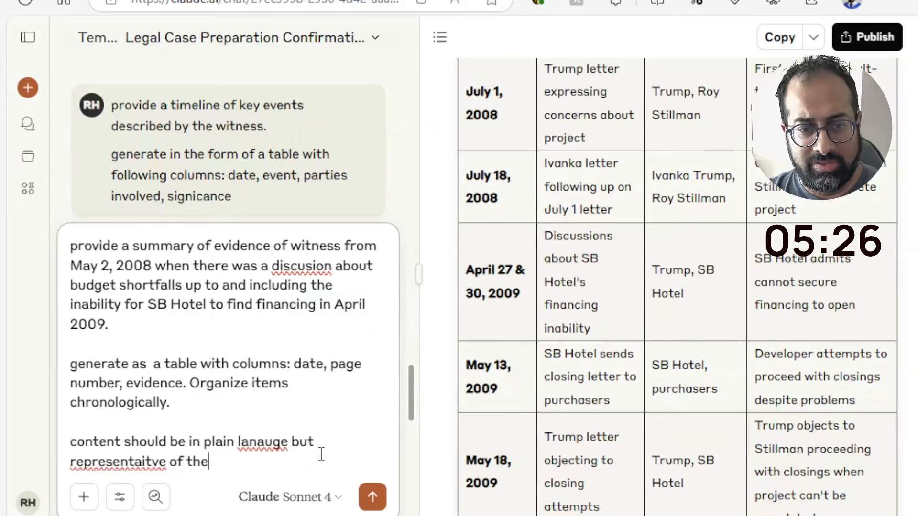
{"action": "type", "text": " evidence given."}
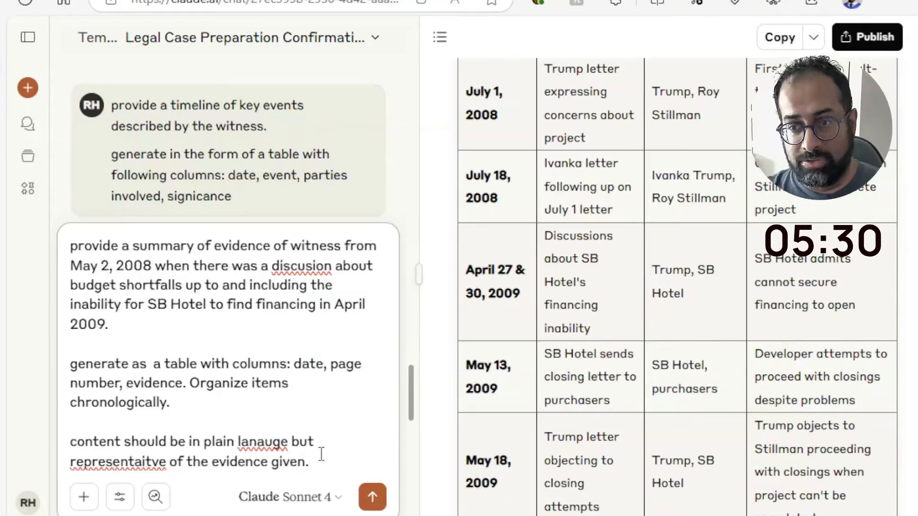
{"action": "key", "text": "Return"}
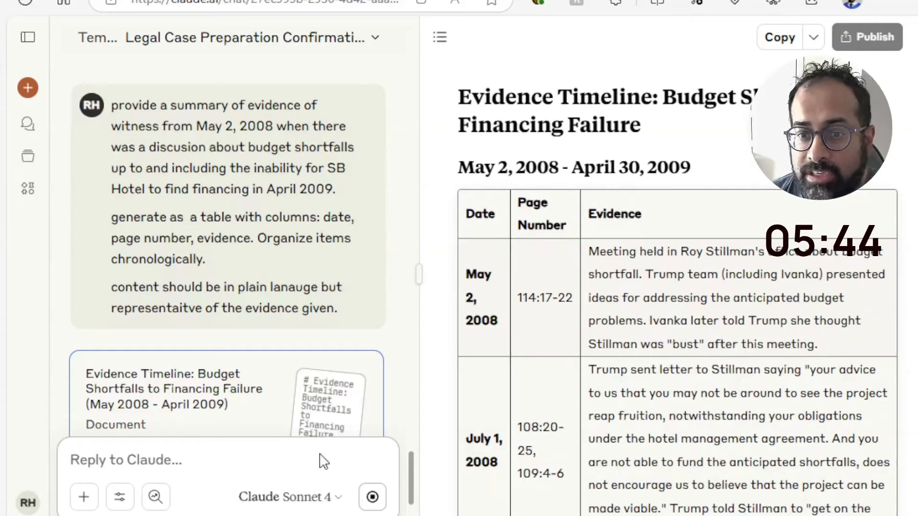
Review the generated evidence timeline table and the key themes listed below it
{"action": "scroll", "coordinate": [677, 297], "scroll_direction": "down", "scroll_amount": 6}
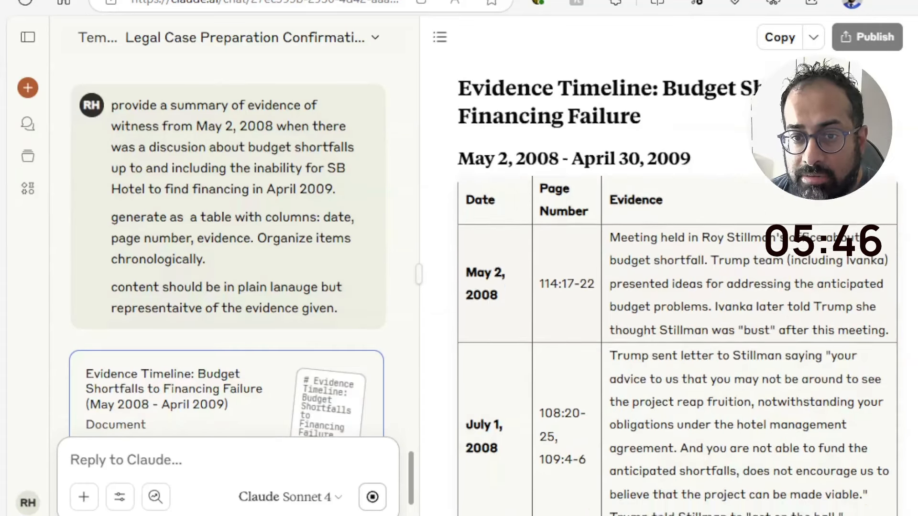
{"action": "scroll", "coordinate": [677, 297], "scroll_direction": "down", "scroll_amount": 4}
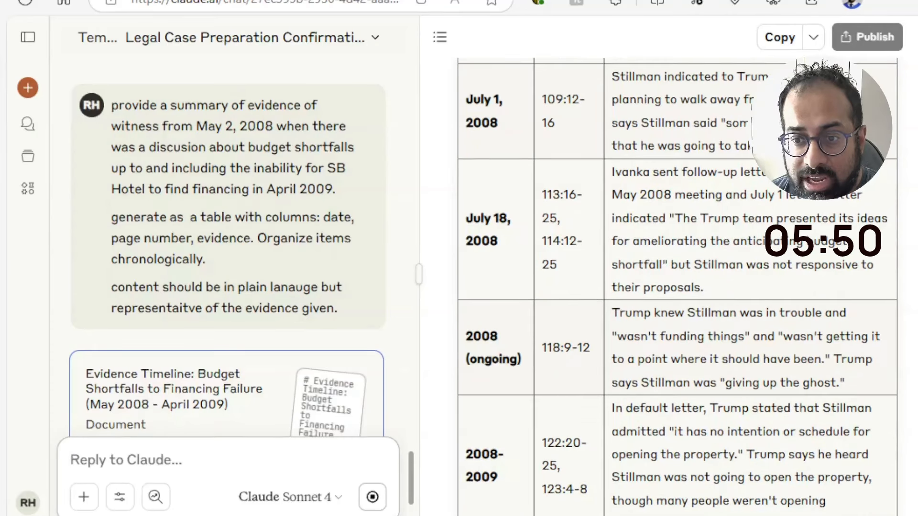
{"action": "scroll", "coordinate": [677, 297], "scroll_direction": "down", "scroll_amount": 6}
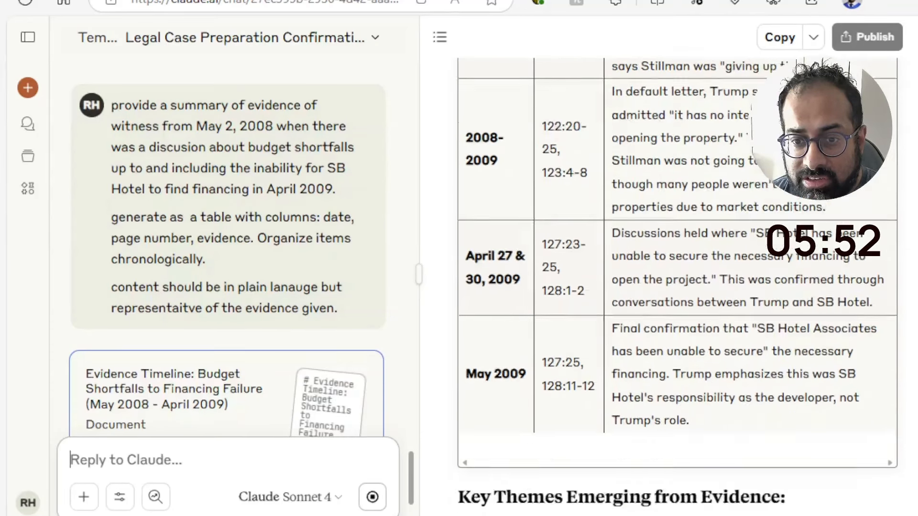
{"action": "scroll", "coordinate": [677, 297], "scroll_direction": "down", "scroll_amount": 6}
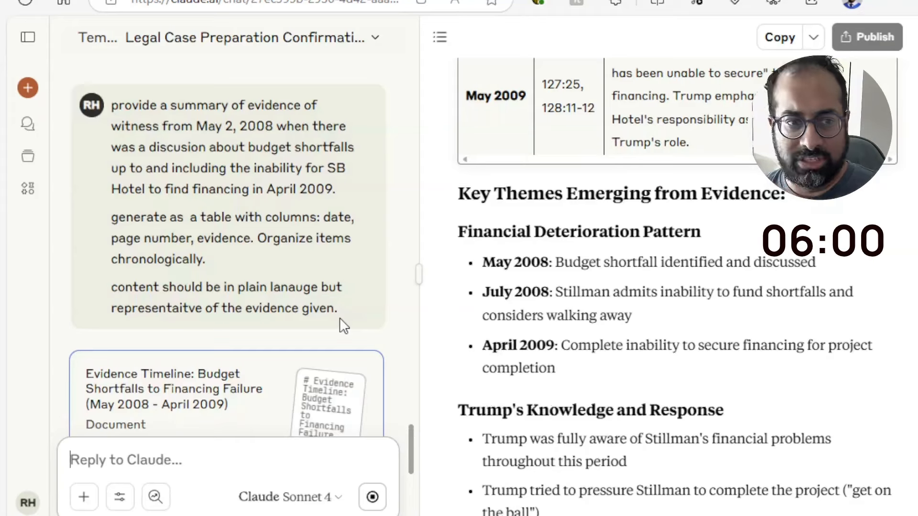
{"action": "scroll", "coordinate": [554, 353], "scroll_direction": "down", "scroll_amount": 2}
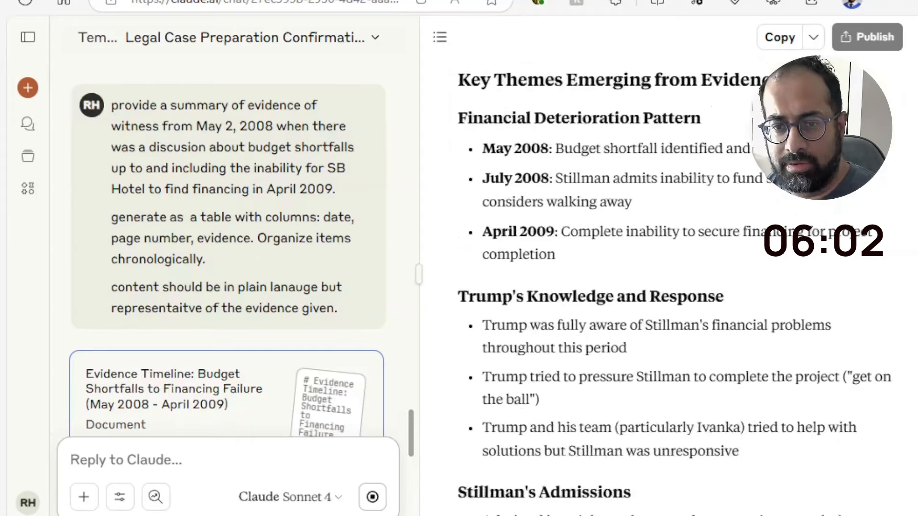
{"action": "scroll", "coordinate": [716, 378], "scroll_direction": "down", "scroll_amount": 7}
{"action": "scroll", "coordinate": [716, 378], "scroll_direction": "up", "scroll_amount": 4}
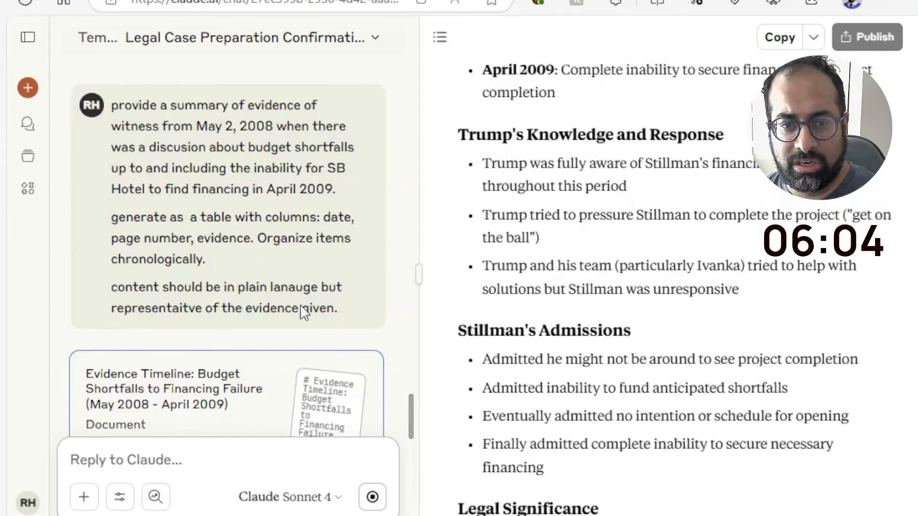
Reopen the sent evidence prompt for editing and add "references to any exhibits" as a fourth table column after evidence
{"action": "mouse_move", "coordinate": [414, 397]}
{"action": "left_mouse_down"}
{"action": "mouse_move", "coordinate": [415, 497]}
{"action": "mouse_move", "coordinate": [414, 369]}
{"action": "mouse_move", "coordinate": [412, 405]}
{"action": "left_mouse_up"}
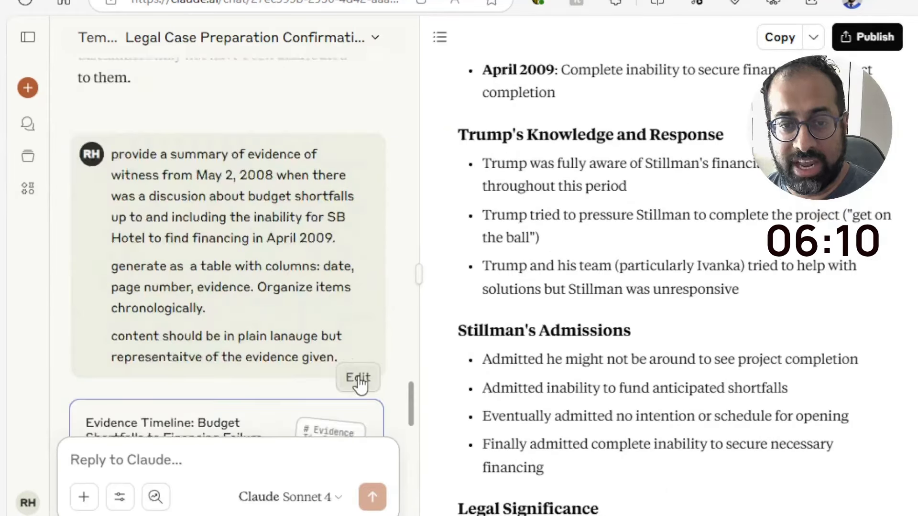
{"action": "left_click", "coordinate": [359, 379]}
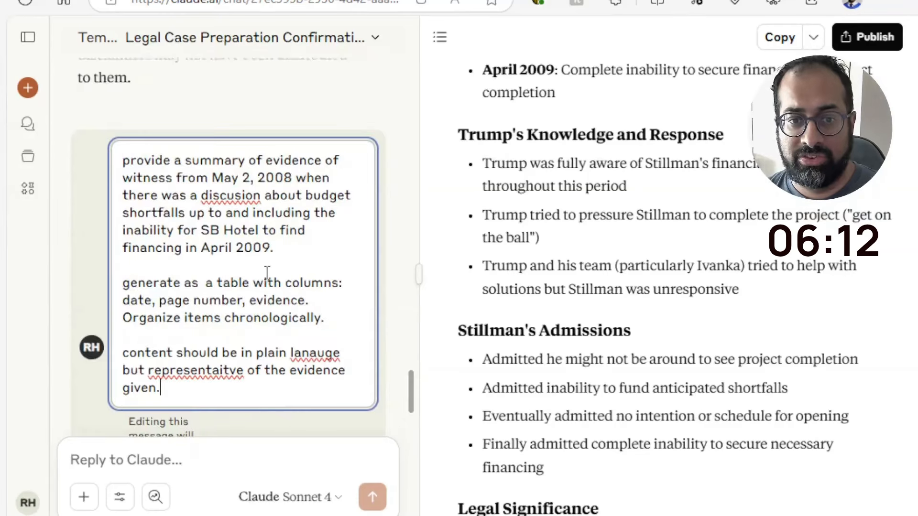
{"action": "left_click", "coordinate": [321, 317]}
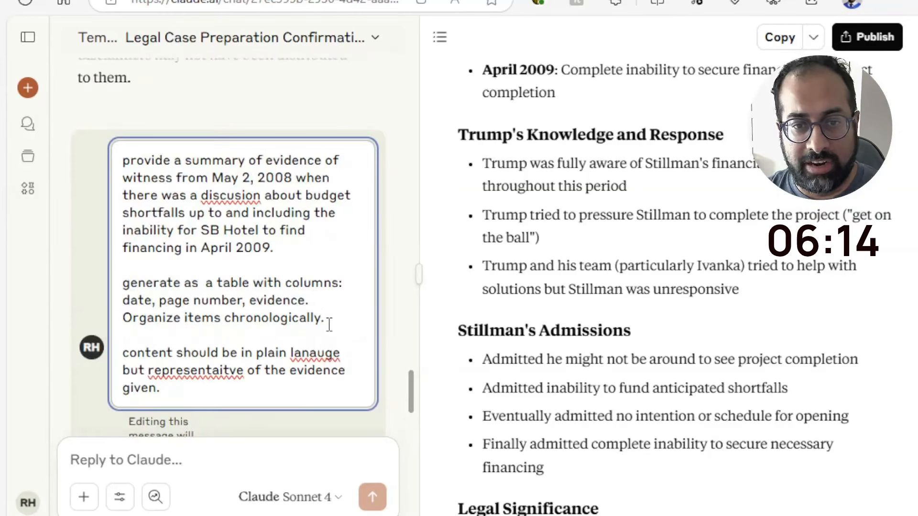
{"action": "key", "text": "Up"}
{"action": "key", "text": "Down"}
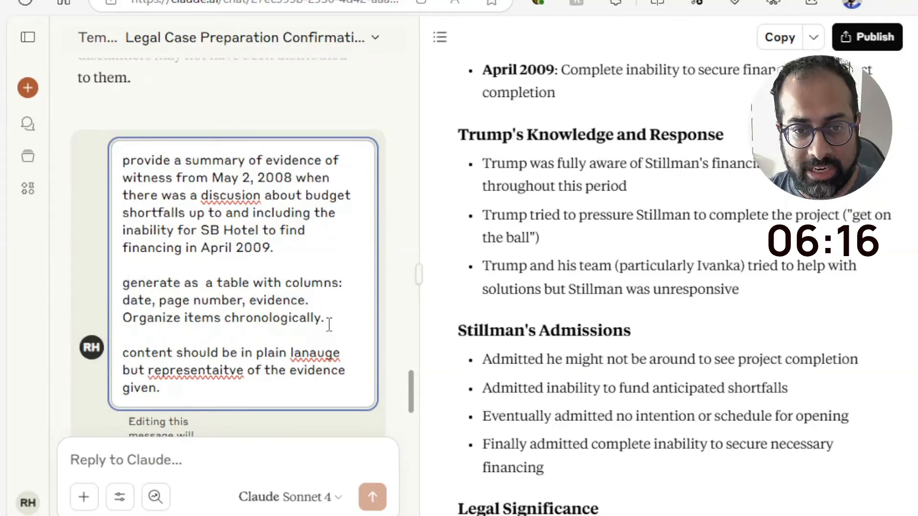
{"action": "key", "text": "BackSpace"}
{"action": "key", "text": "BackSpace"}
{"action": "type", "text": ", re"}
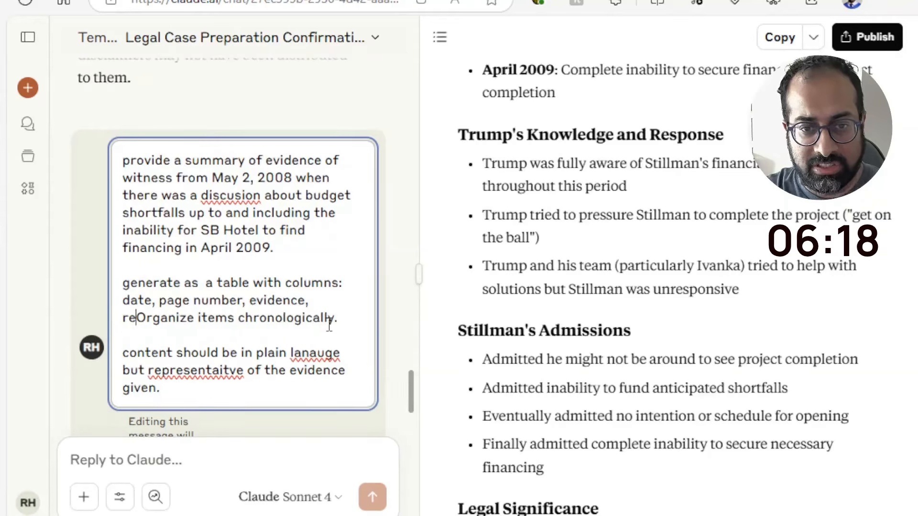
{"action": "type", "text": "ferences "}
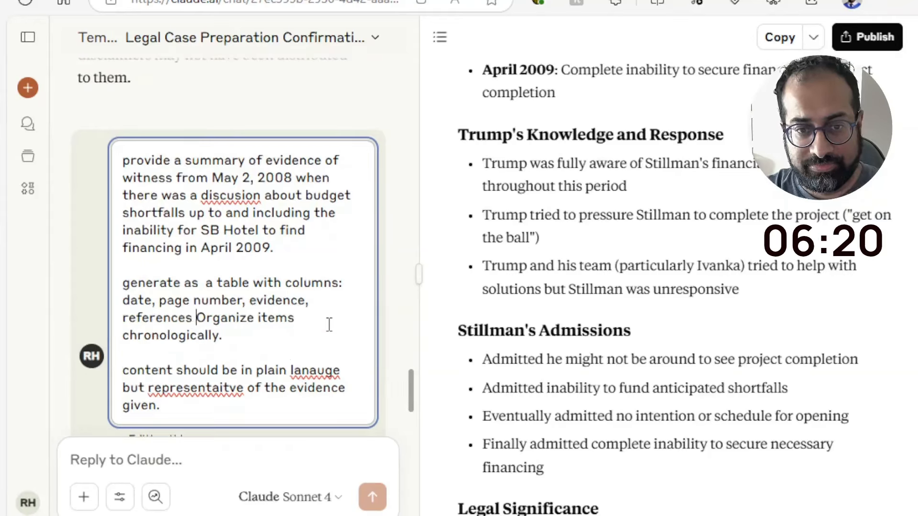
{"action": "type", "text": "to any exhibits"}
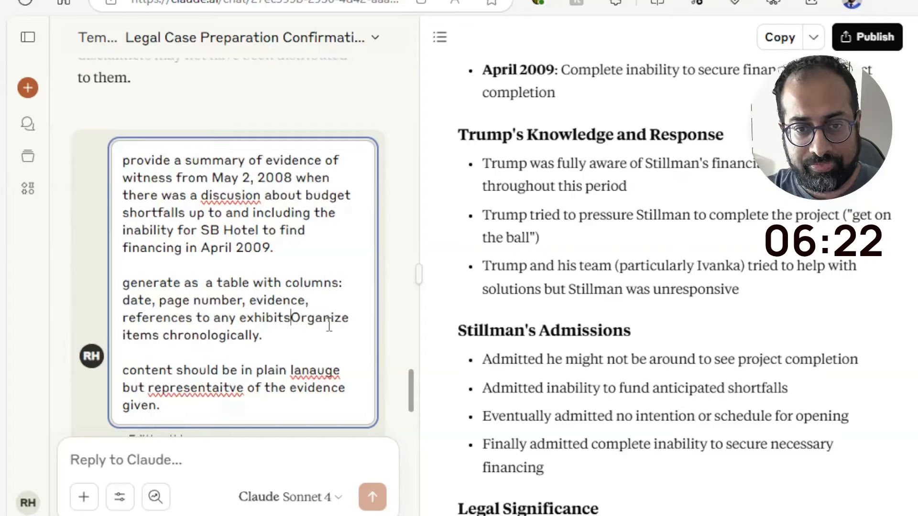
{"action": "type", "text": ".  Organize"}
End the column list with a period, move "Organize items chronologically." into its own paragraph, and resubmit the edited prompt
{"action": "key", "text": "Return"}
{"action": "key", "text": "Return"}
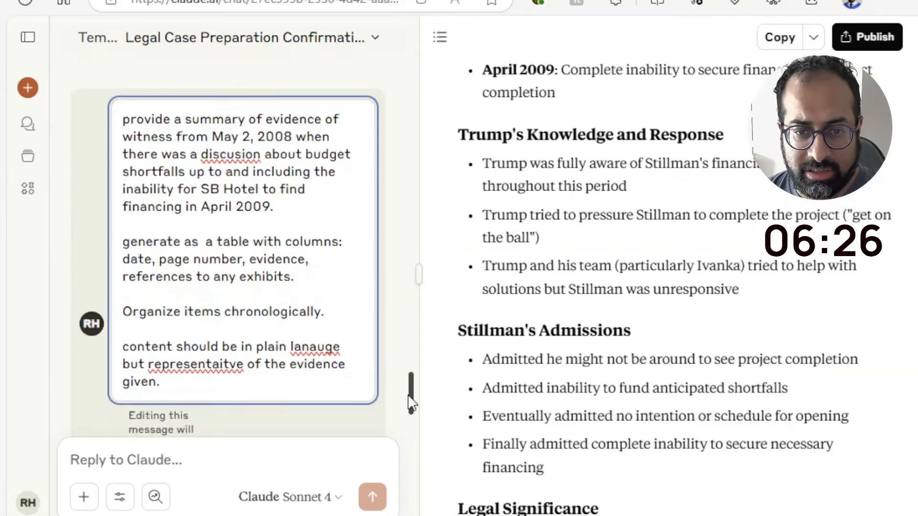
{"action": "scroll", "coordinate": [412, 396], "scroll_direction": "down", "scroll_amount": 4}
{"action": "left_click", "coordinate": [354, 336]}
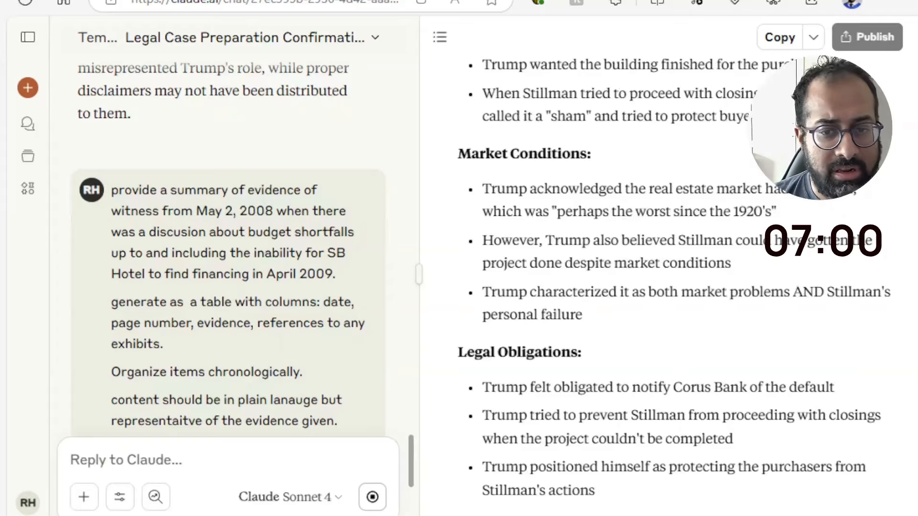
Look over the regenerated evidence table and send the follow-up prompt "check again to ensure you havent missed any key evidence."
{"action": "scroll", "coordinate": [543, 369], "scroll_direction": "up", "scroll_amount": 15}
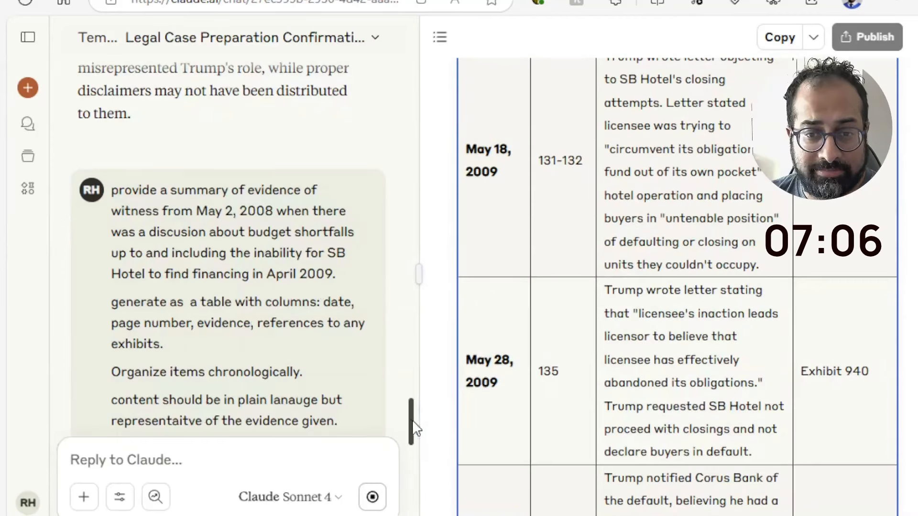
{"action": "left_click_drag", "start_coordinate": [411, 429], "coordinate": [413, 510]}
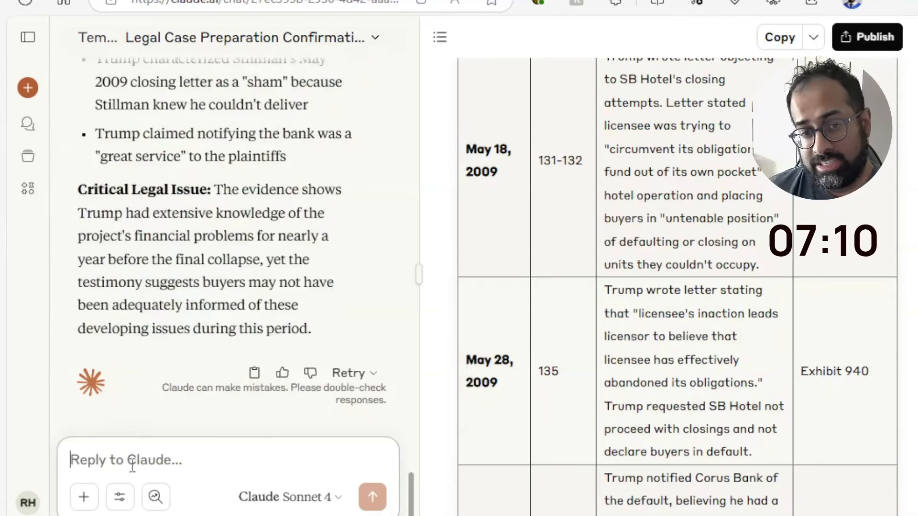
{"action": "type", "text": "check "}
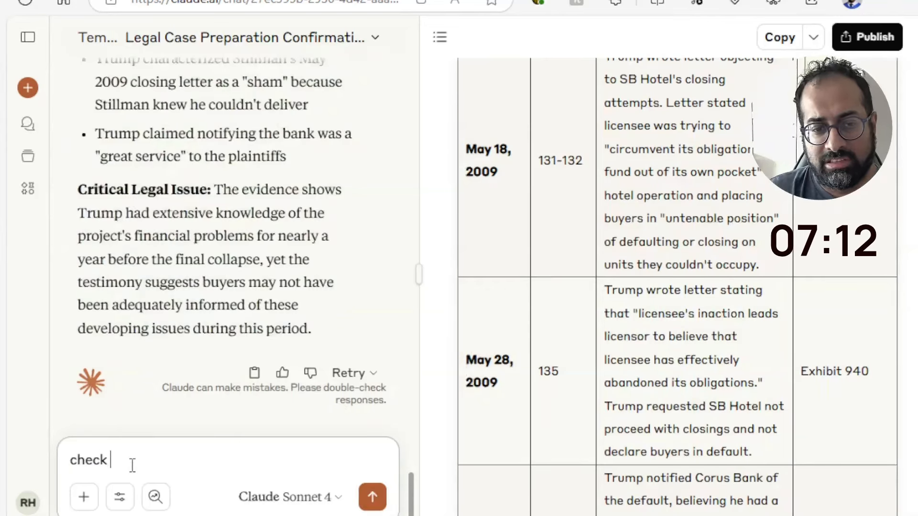
{"action": "type", "text": "again to ensure you"}
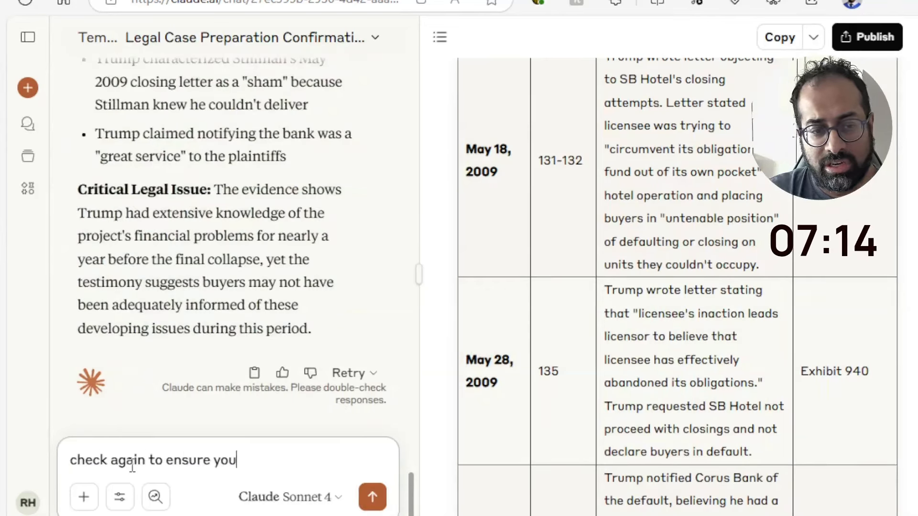
{"action": "type", "text": " havent missed an"}
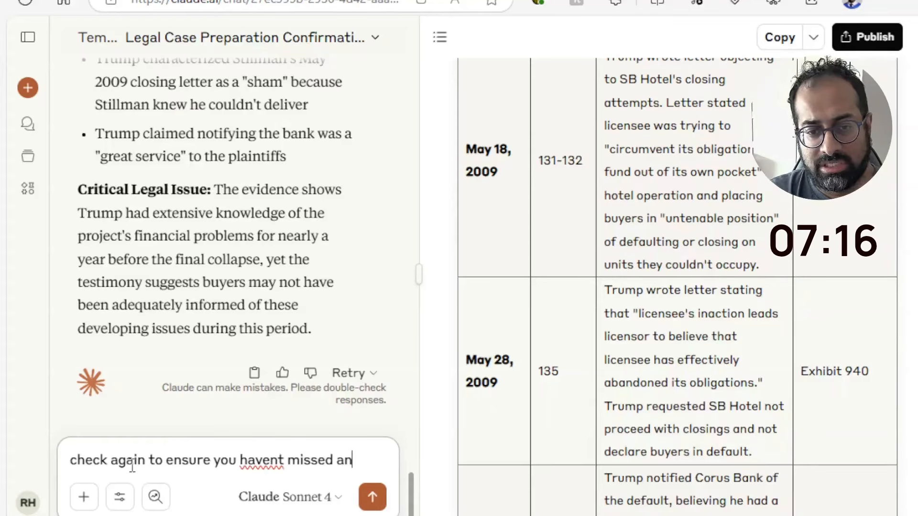
{"action": "type", "text": "y key evidence."}
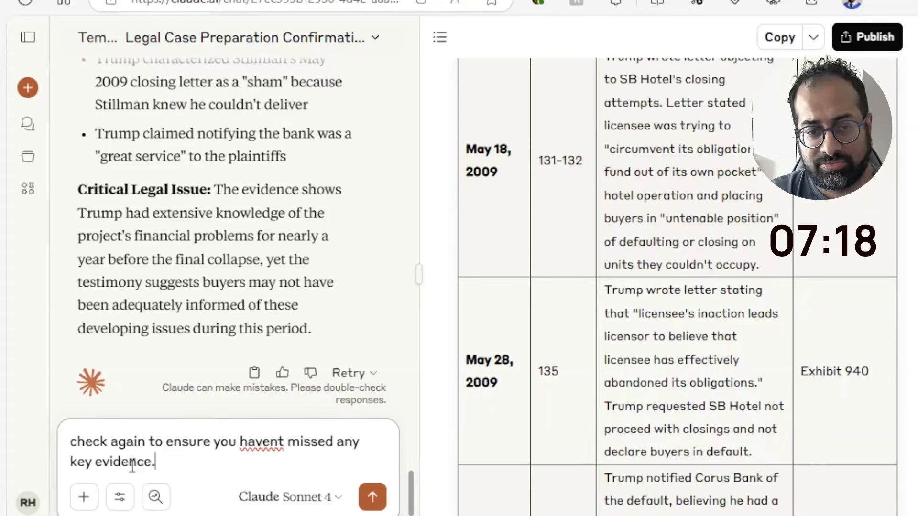
{"action": "key", "text": "Return"}
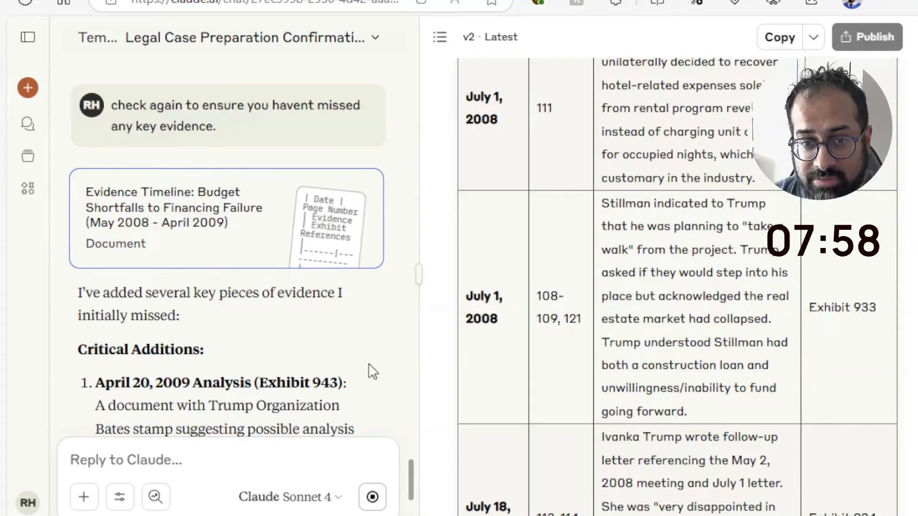
Examine the revised evidence table's 2008 and April 2009 rows with their page numbers and exhibit references
{"action": "scroll", "coordinate": [677, 287], "scroll_direction": "up", "scroll_amount": 8}
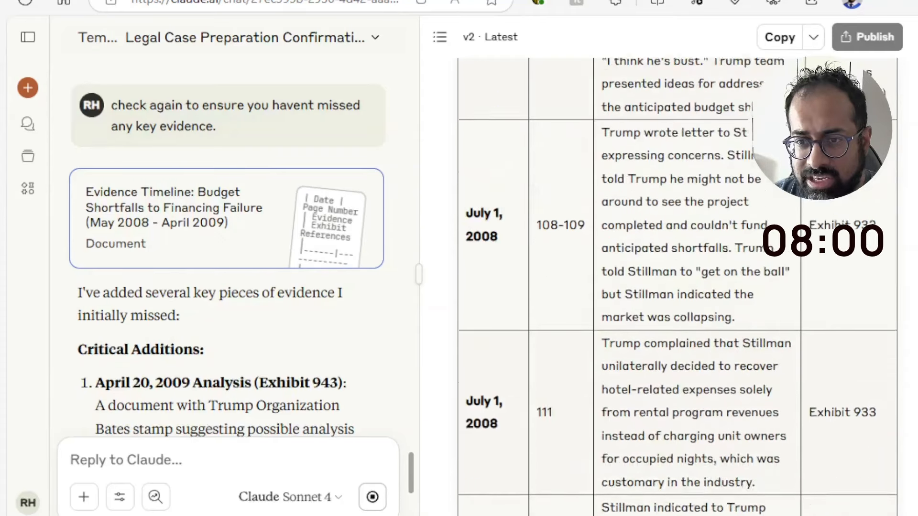
{"action": "scroll", "coordinate": [677, 287], "scroll_direction": "down", "scroll_amount": 15}
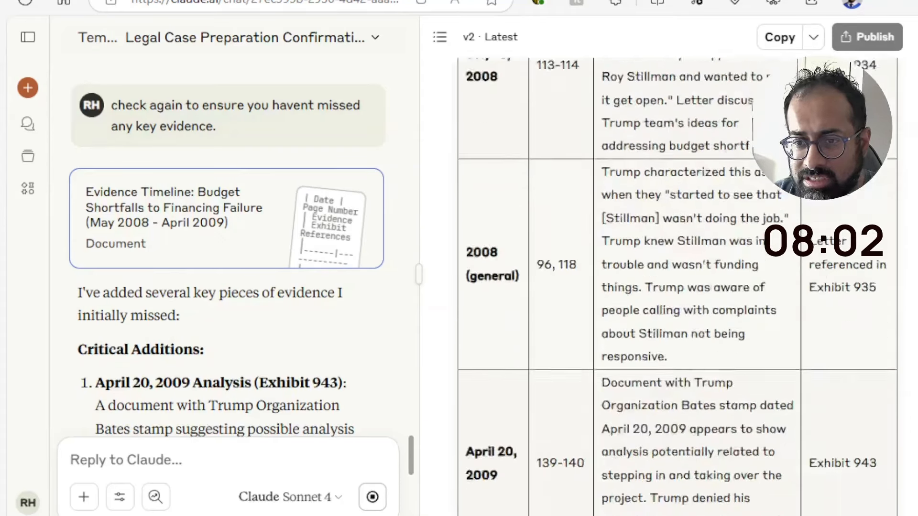
{"action": "scroll", "coordinate": [677, 287], "scroll_direction": "down", "scroll_amount": 2}
{"action": "scroll", "coordinate": [677, 287], "scroll_direction": "up", "scroll_amount": 2}
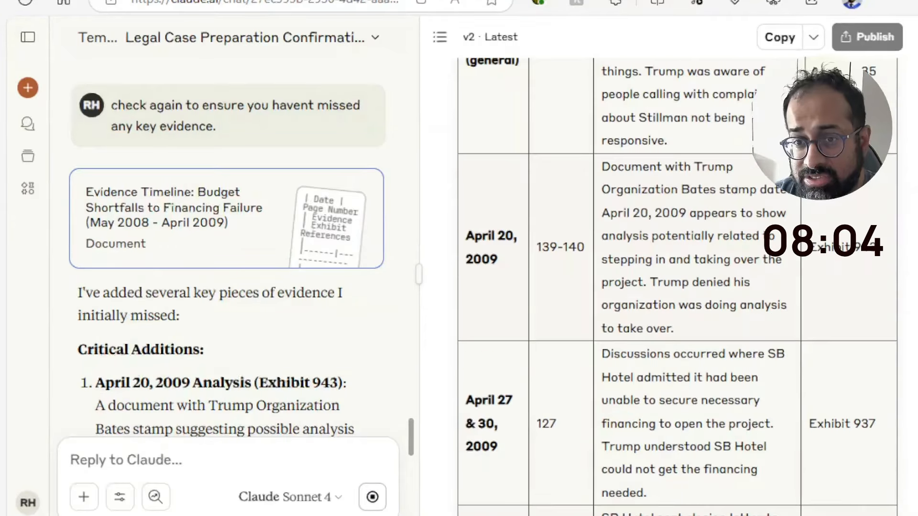
Examine the evidence table's May 2009 and July 2008 rows, the key testimony themes, and the reply's explanation of the critical additions
{"action": "scroll", "coordinate": [677, 287], "scroll_direction": "down", "scroll_amount": 4}
{"action": "scroll", "coordinate": [677, 287], "scroll_direction": "down", "scroll_amount": 10}
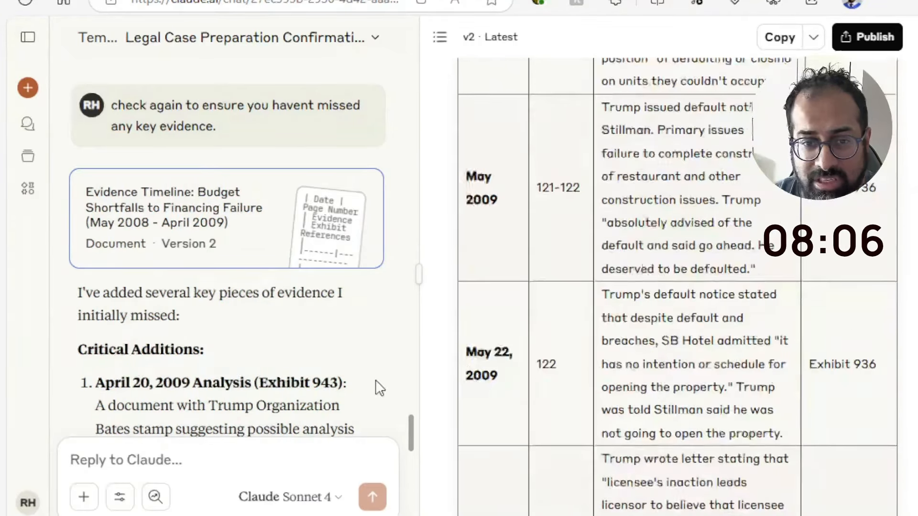
{"action": "left_click_drag", "start_coordinate": [415, 439], "coordinate": [421, 507]}
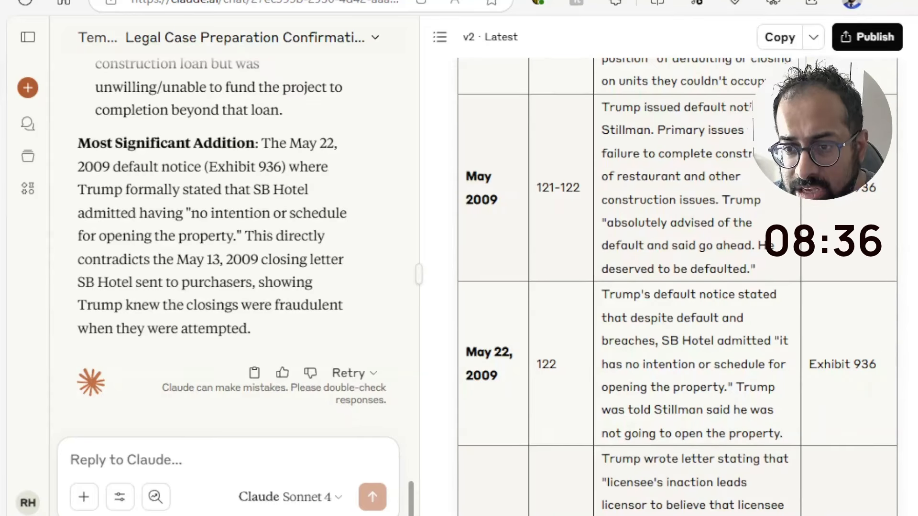
{"action": "scroll", "coordinate": [677, 287], "scroll_direction": "down", "scroll_amount": 10}
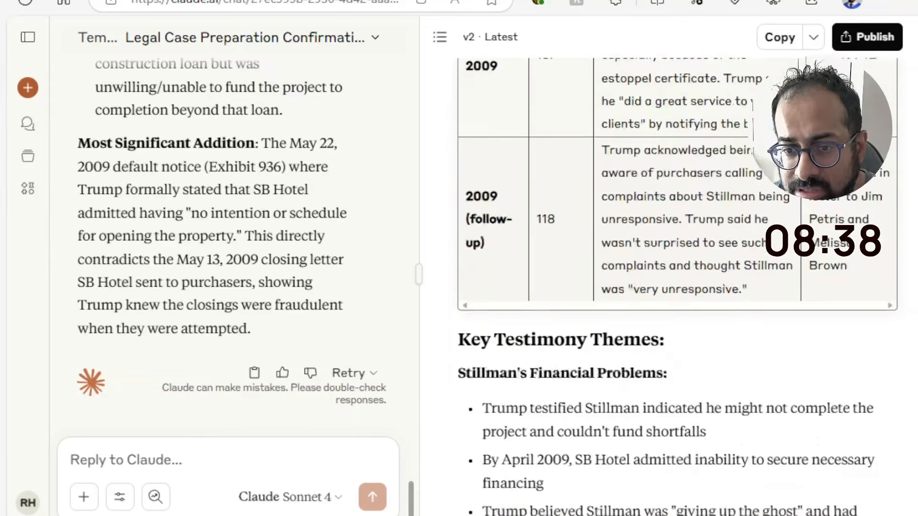
{"action": "scroll", "coordinate": [678, 287], "scroll_direction": "up", "scroll_amount": 10}
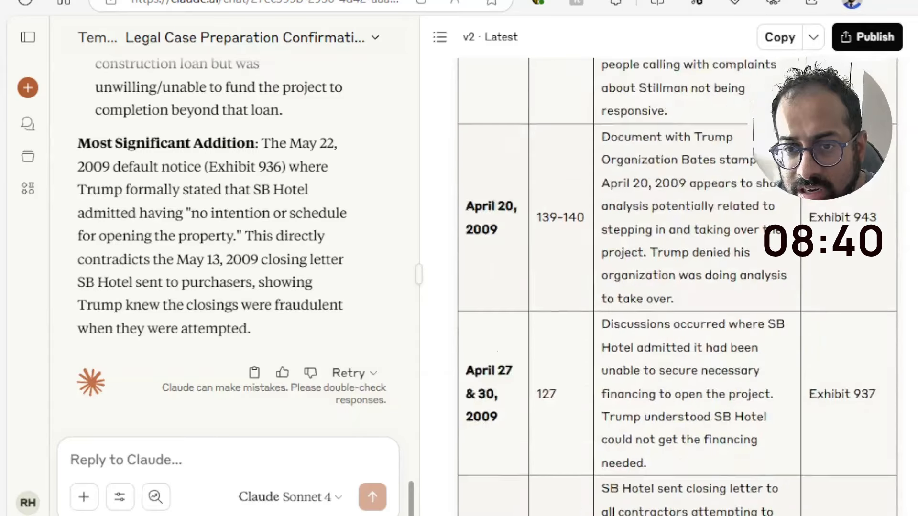
{"action": "scroll", "coordinate": [904, 228], "scroll_direction": "up", "scroll_amount": 6}
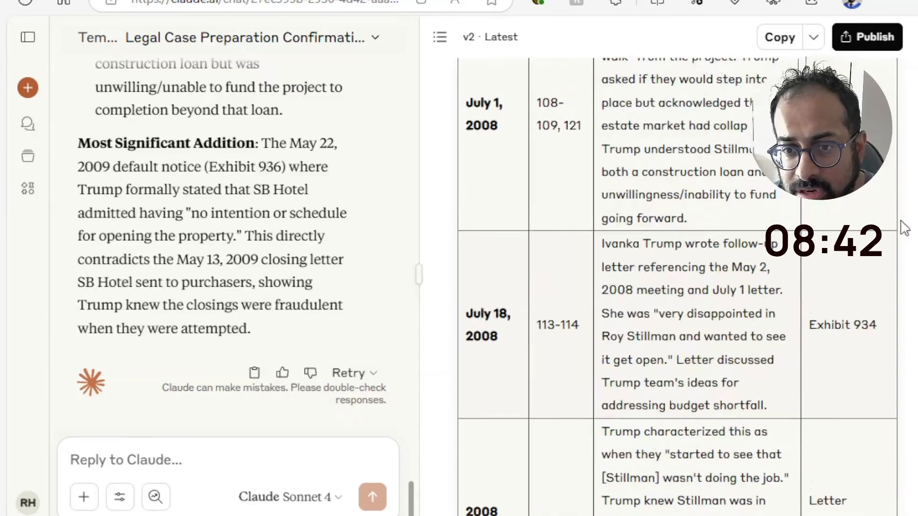
Send the follow-up prompt "What was Ivanka's role in the project?"
{"action": "left_click", "coordinate": [173, 463]}
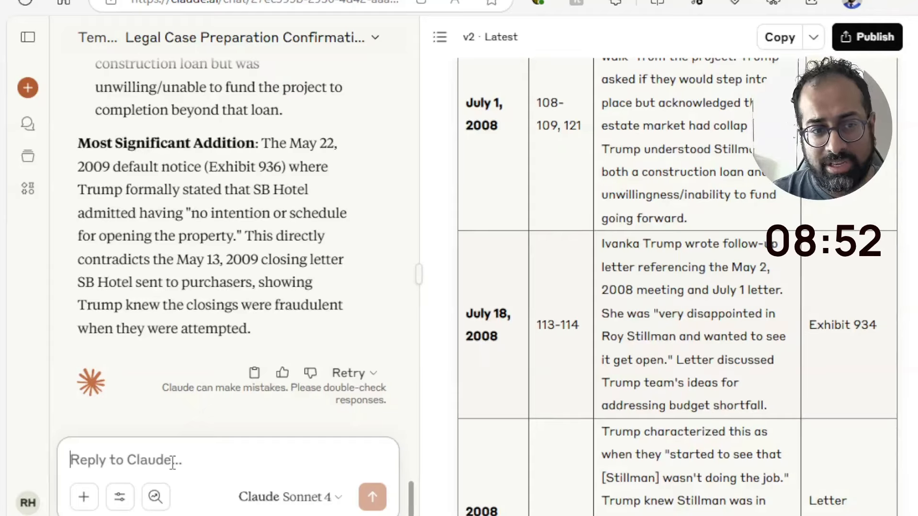
{"action": "type", "text": "What were tr"}
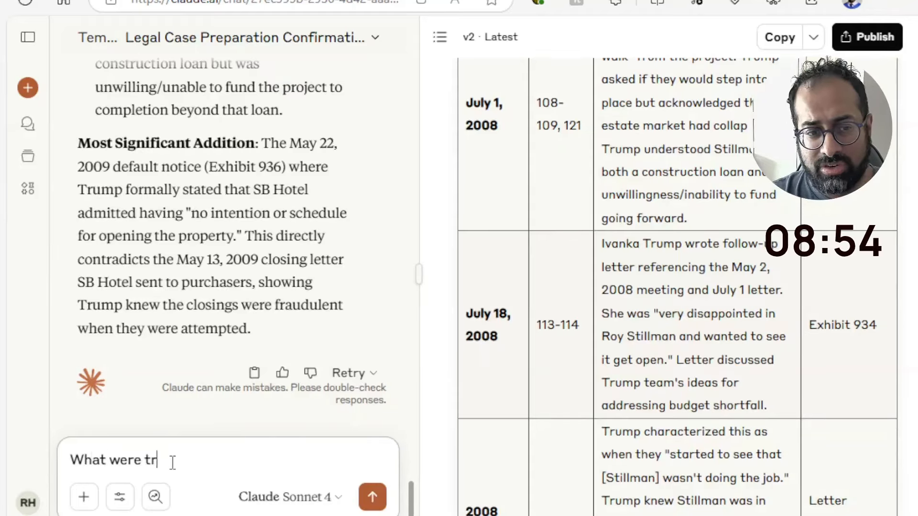
{"action": "type", "text": "ump"}
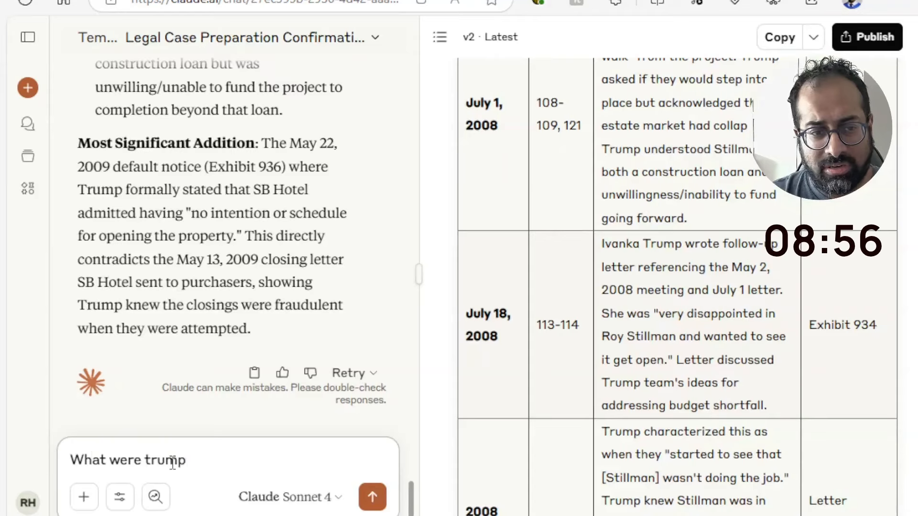
{"action": "key", "text": "ctrl+shift+Left"}
{"action": "key", "text": "ctrl+shift+Left"}
{"action": "key", "text": "ctrl+shift+Left"}
{"action": "key", "text": "ctrl+shift+Right"}
{"action": "key", "text": "ctrl+shift+Right"}
{"action": "key", "text": "ctrl+shift+Left"}
{"action": "type", "text": "was "}
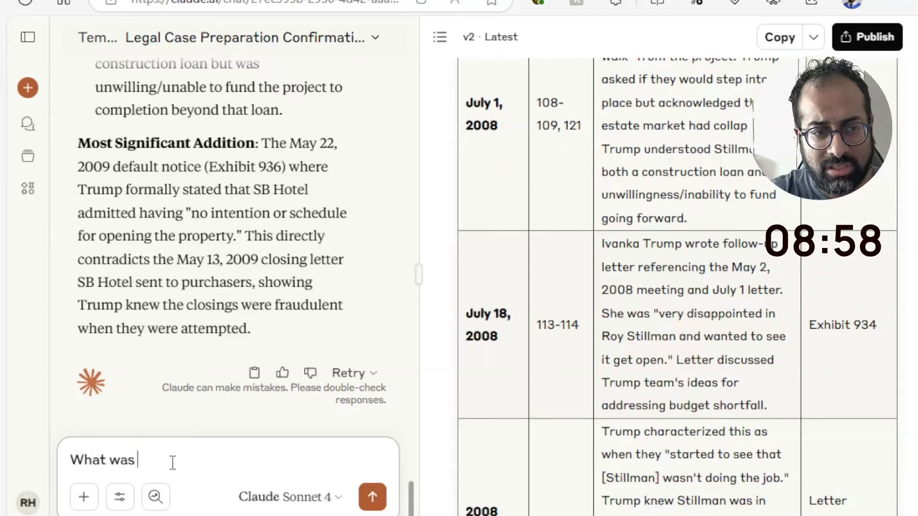
{"action": "type", "text": "Ina"}
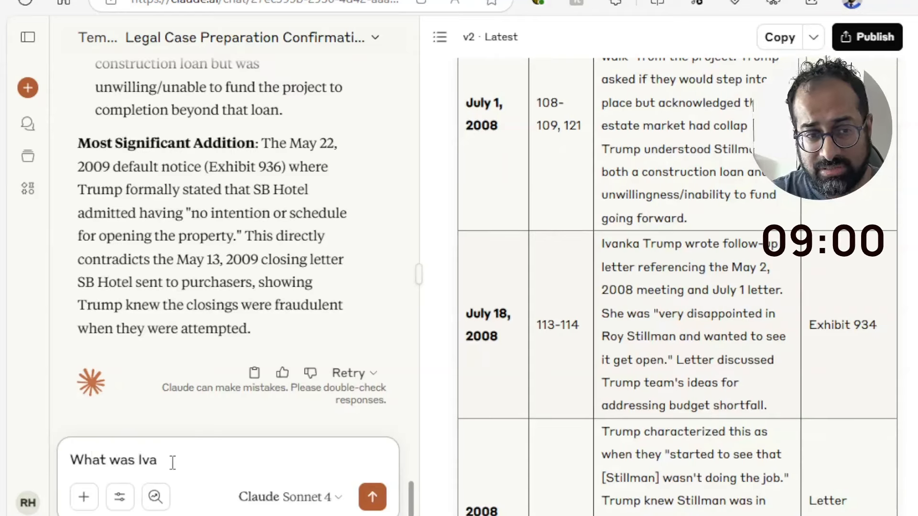
{"action": "type", "text": "knka's role in t"}
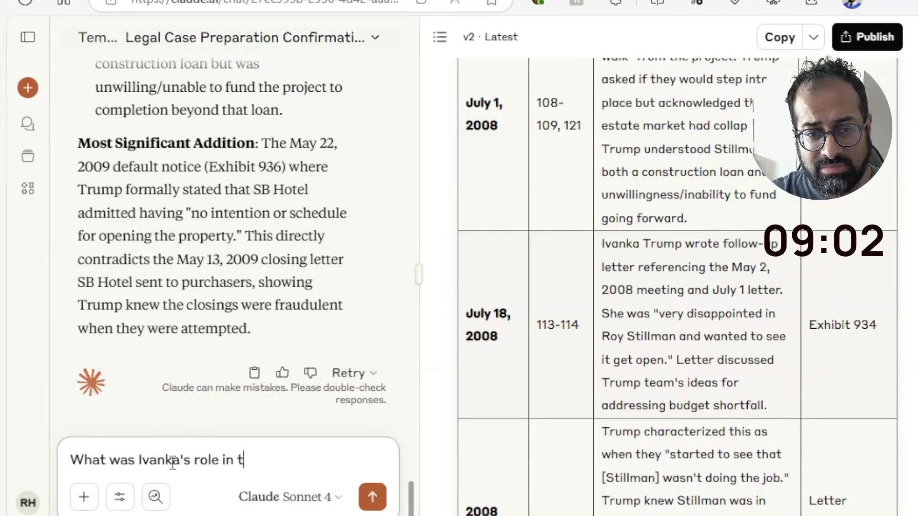
{"action": "type", "text": "he project"}
{"action": "type", "text": "?"}
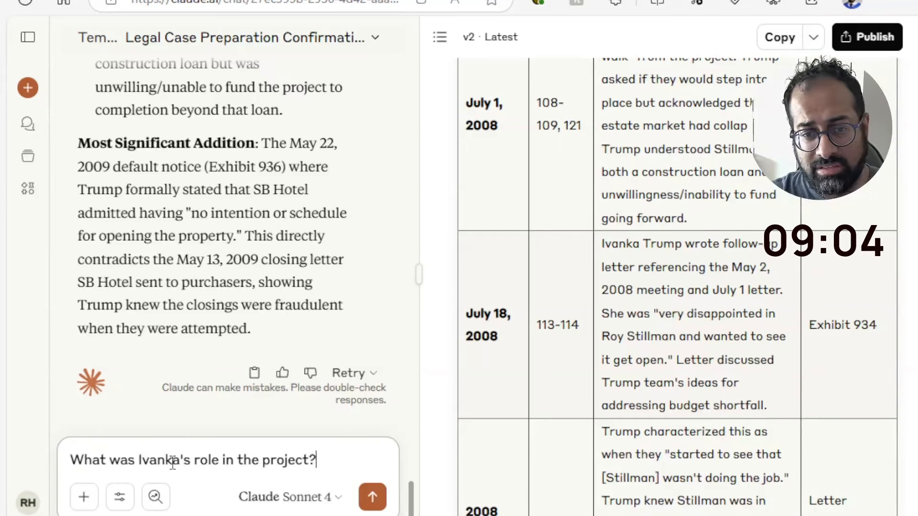
{"action": "key", "text": "Return"}
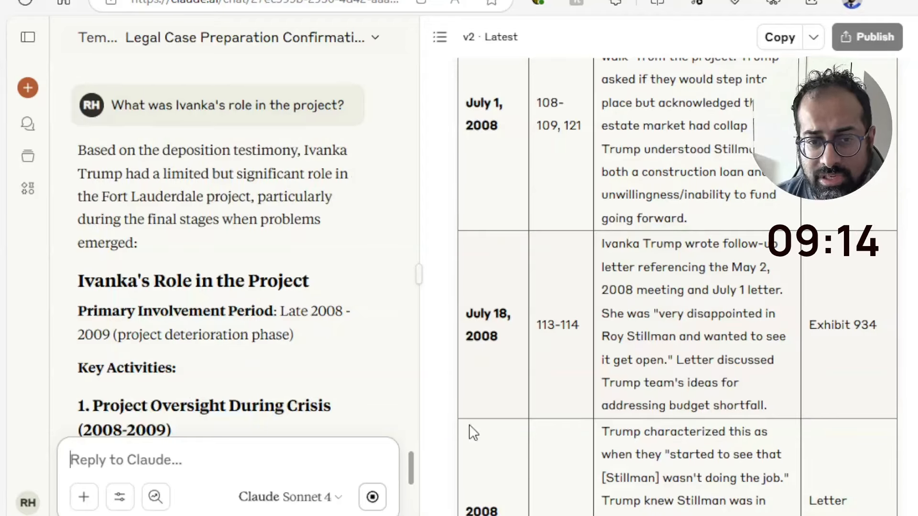
Read through the reply on Ivanka's role, including its page references, testimony about her authority, and closing assessment
{"action": "scroll", "coordinate": [412, 466], "scroll_direction": "down", "scroll_amount": 1}
{"action": "scroll", "coordinate": [414, 473], "scroll_direction": "down", "scroll_amount": 10}
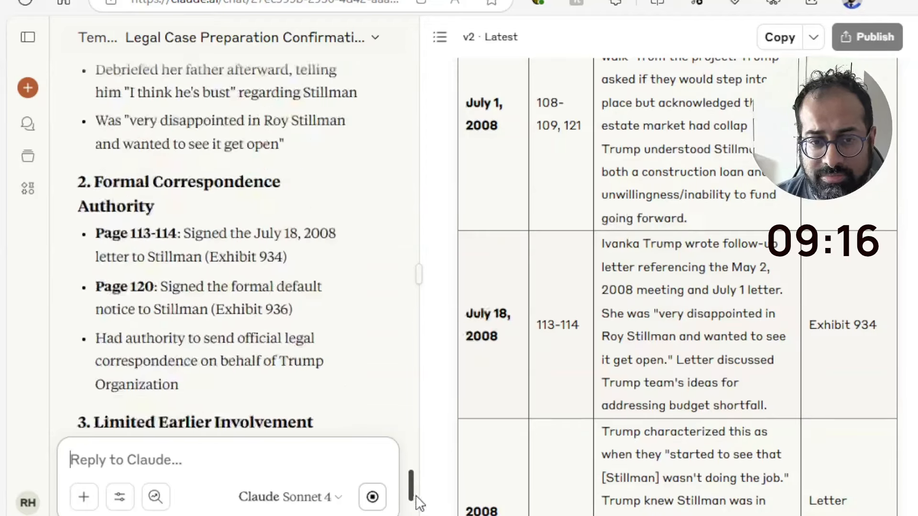
{"action": "scroll", "coordinate": [234, 239], "scroll_direction": "down", "scroll_amount": 4}
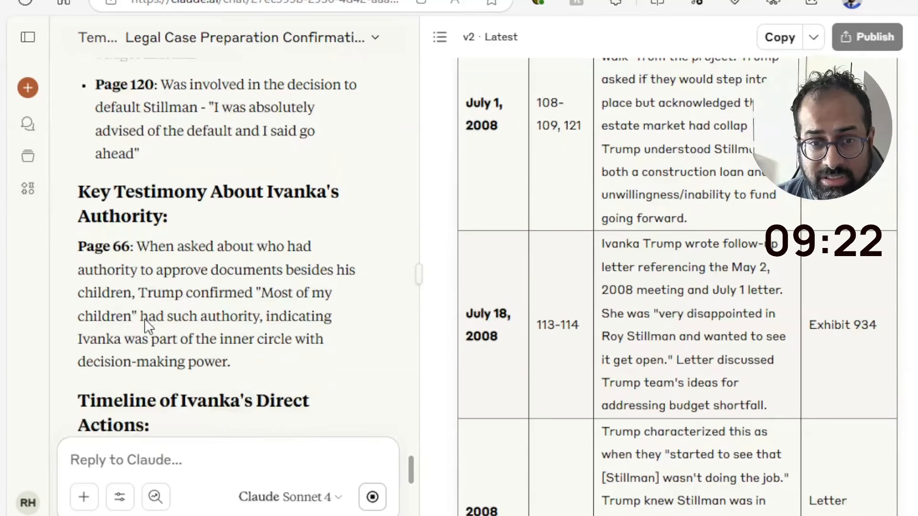
{"action": "scroll", "coordinate": [149, 327], "scroll_direction": "up", "scroll_amount": 1}
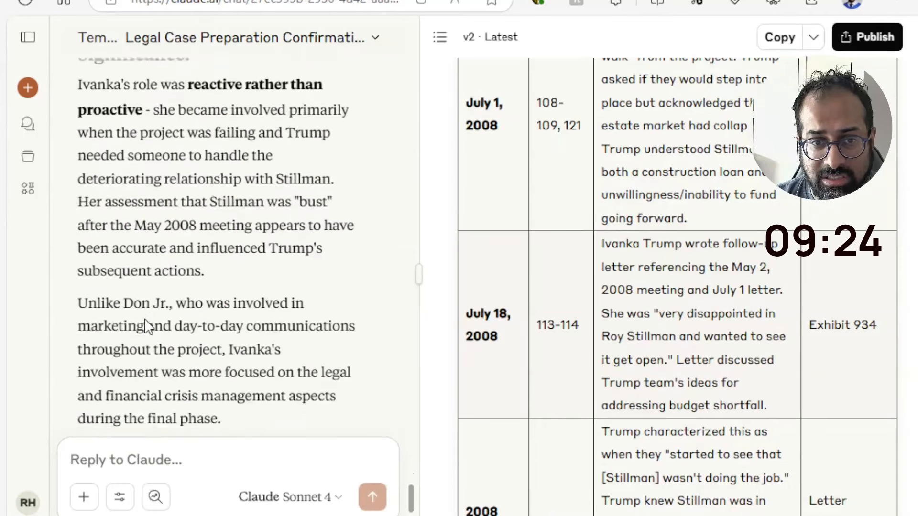
{"action": "scroll", "coordinate": [166, 190], "scroll_direction": "down", "scroll_amount": 3}
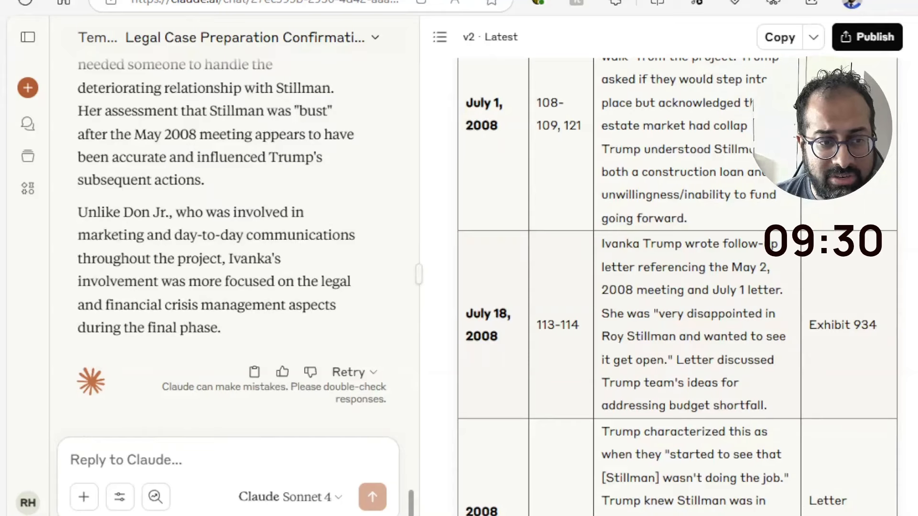
Begin a new follow-up prompt with "based on the foregoing and the totality of the transcript,"
{"action": "left_click", "coordinate": [100, 445]}
{"action": "type", "text": "based "}
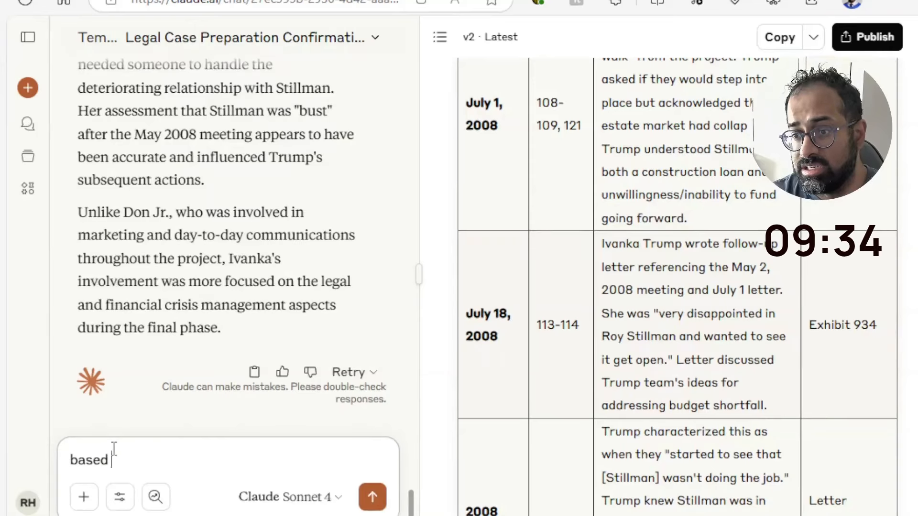
{"action": "type", "text": "on the foregoi"}
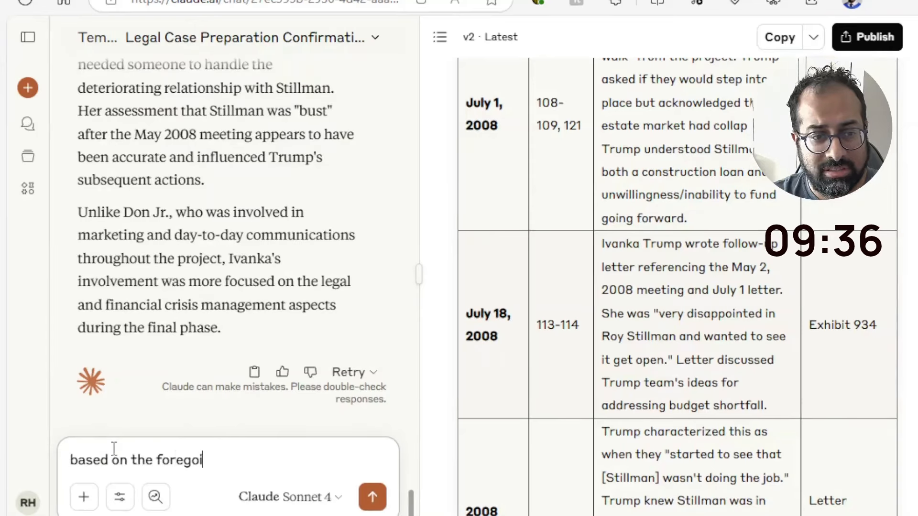
{"action": "type", "text": "ng and the tota"}
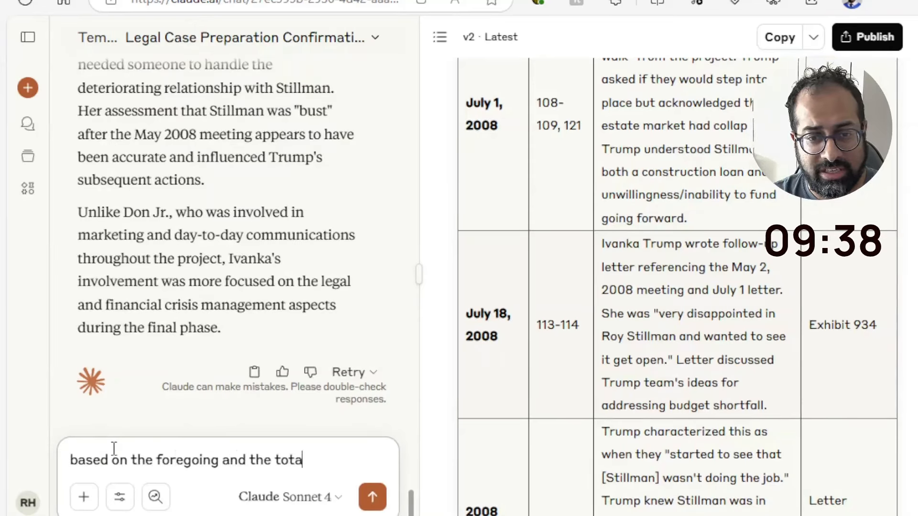
{"action": "type", "text": "lity of the trans"}
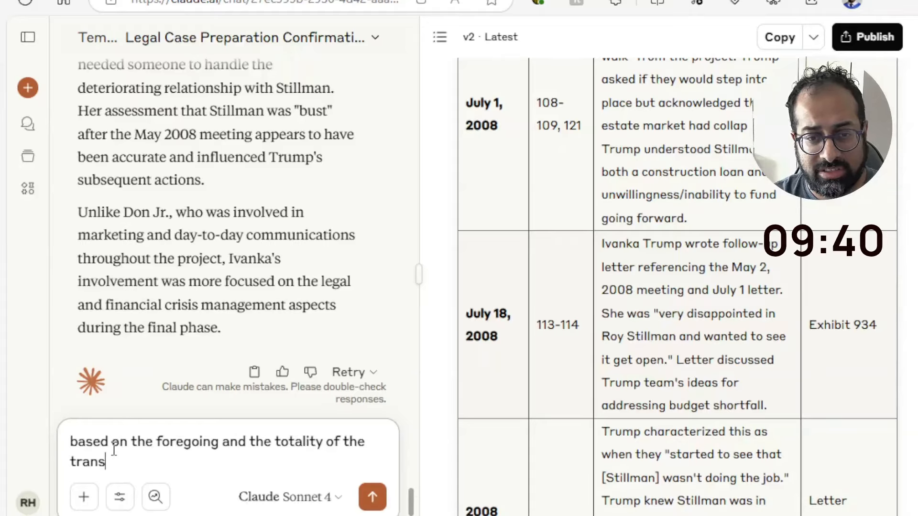
{"action": "type", "text": "crip"}
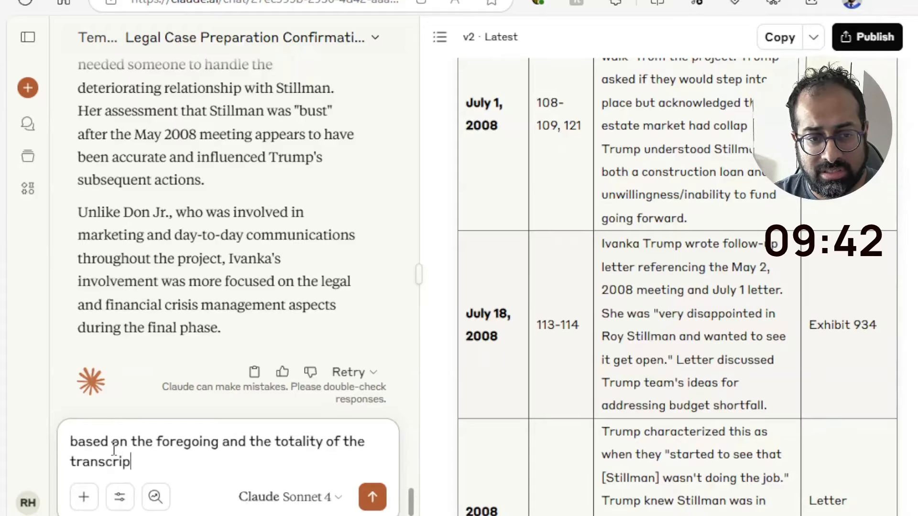
{"action": "type", "text": "t, pvo"}
{"action": "key", "text": "BackSpace"}
{"action": "key", "text": "BackSpace"}
{"action": "type", "text": "r"}
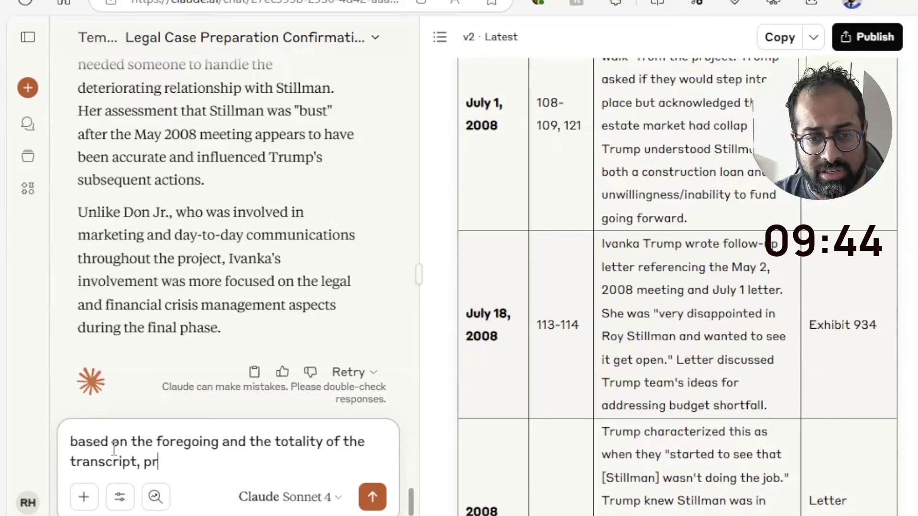
{"action": "type", "text": "ovide a compreh"}
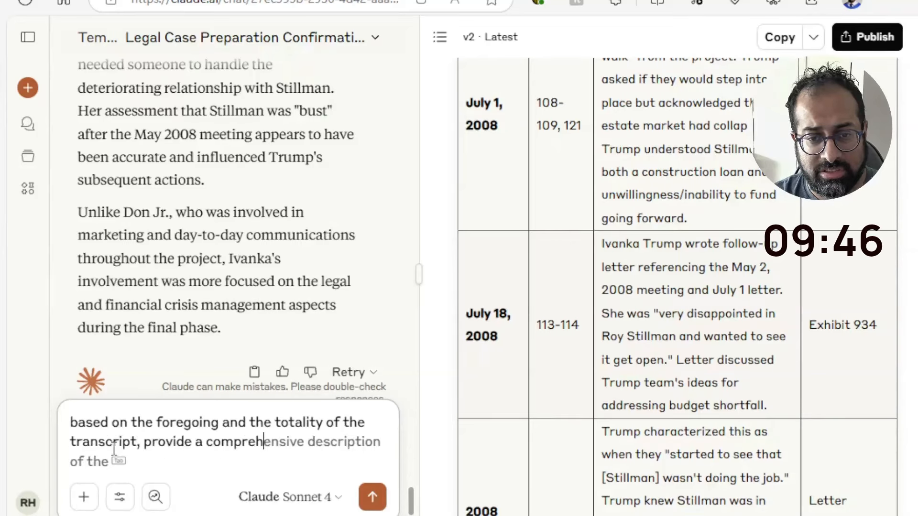
{"action": "type", "text": "ensive description of the"}
Complete the prompt with "provide a comprehensive summary of the evidence of the witness." and send it
{"action": "key", "text": "Tab"}
{"action": "key", "text": "ctrl+shift+Left"}
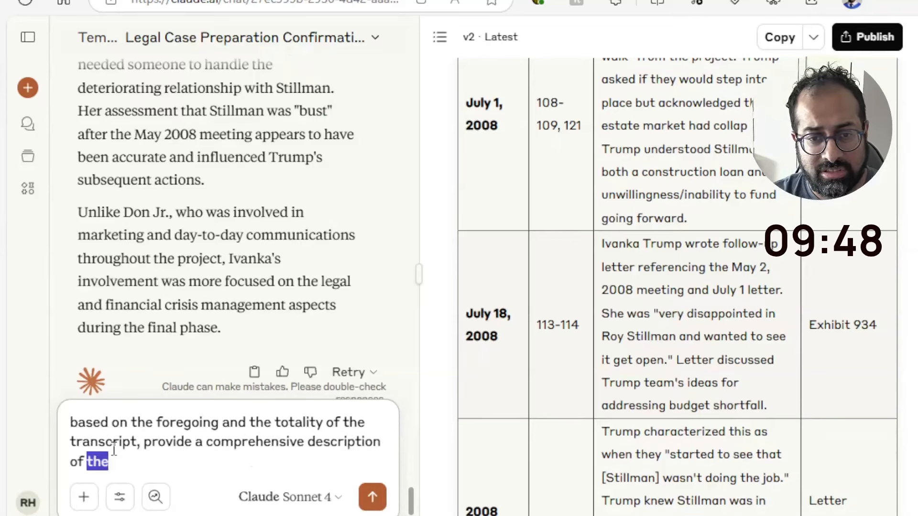
{"action": "key", "text": "ctrl+shift+Left"}
{"action": "type", "text": "summary of th"}
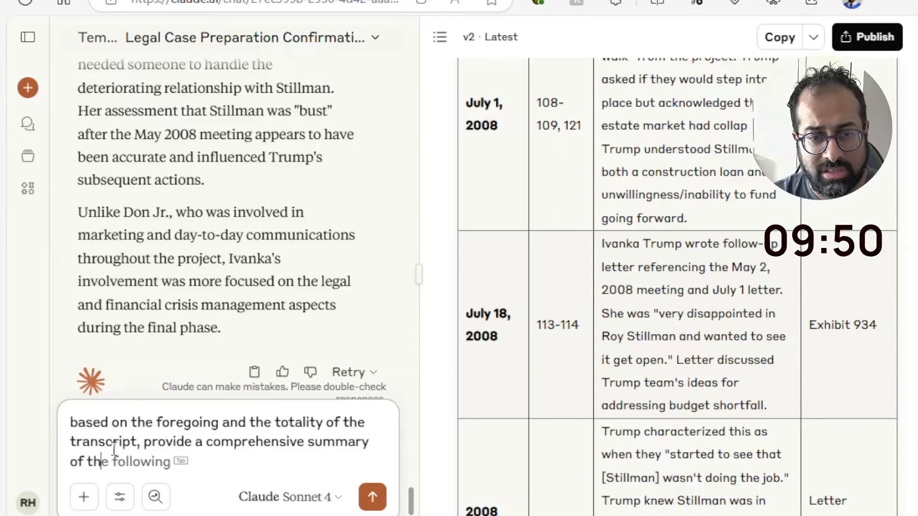
{"action": "type", "text": "e evidence of the"}
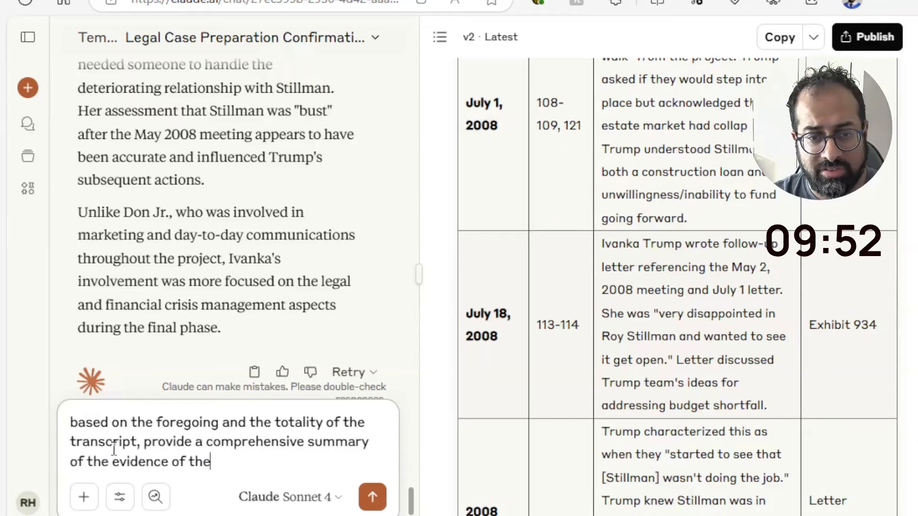
{"action": "type", "text": " witness"}
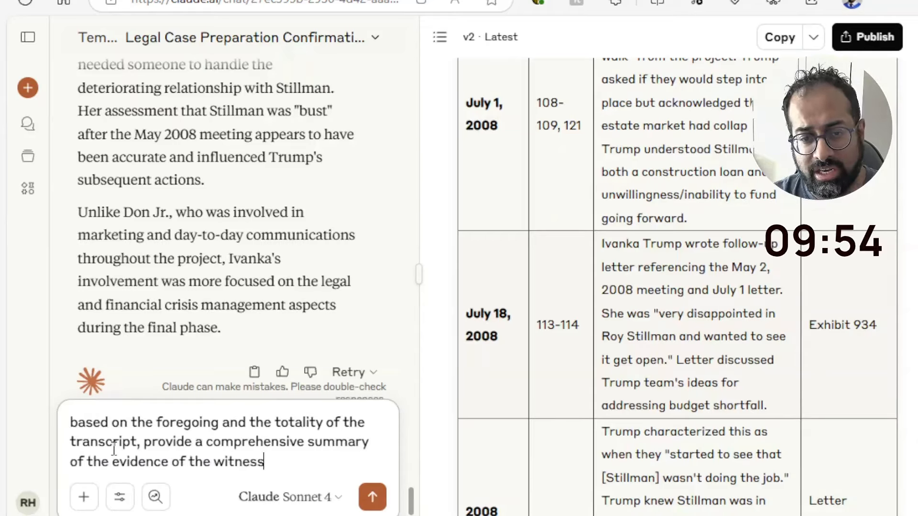
{"action": "type", "text": "."}
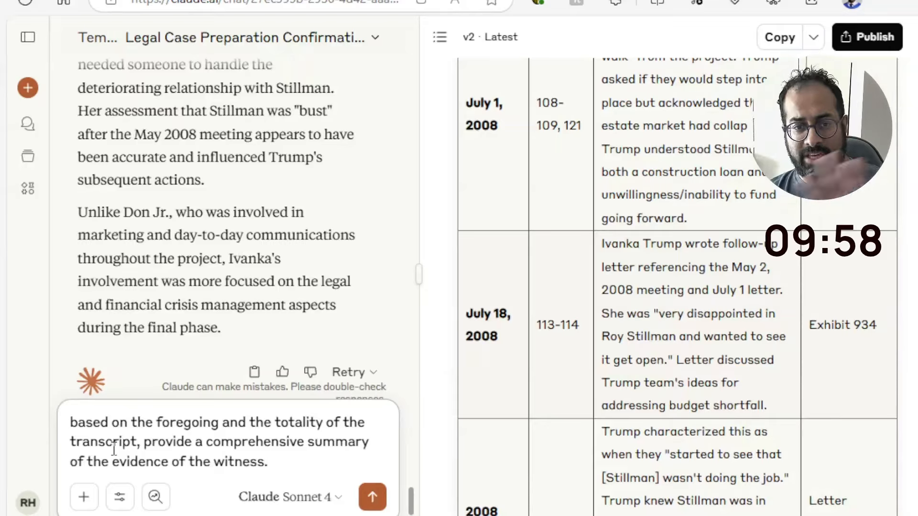
{"action": "key", "text": "Return"}
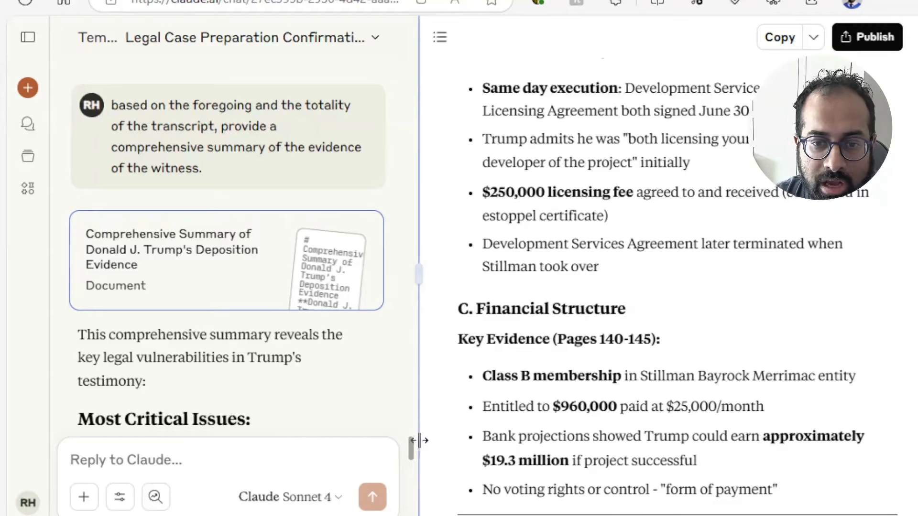
Review the generated comprehensive evidence summary through to its conclusion, along with the critical issues listed in the chat reply
{"action": "left_click_drag", "start_coordinate": [410, 447], "coordinate": [411, 464]}
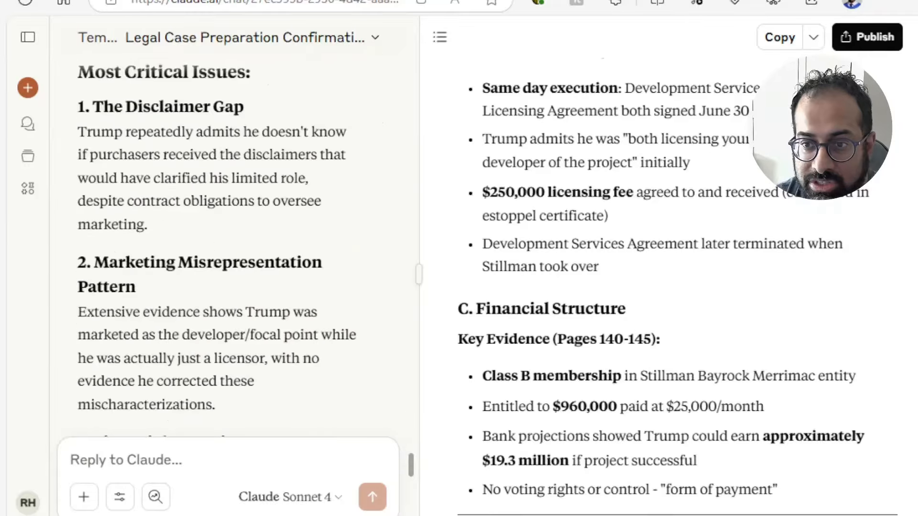
{"action": "scroll", "coordinate": [669, 287], "scroll_direction": "down", "scroll_amount": 10}
{"action": "scroll", "coordinate": [670, 287], "scroll_direction": "down", "scroll_amount": 20}
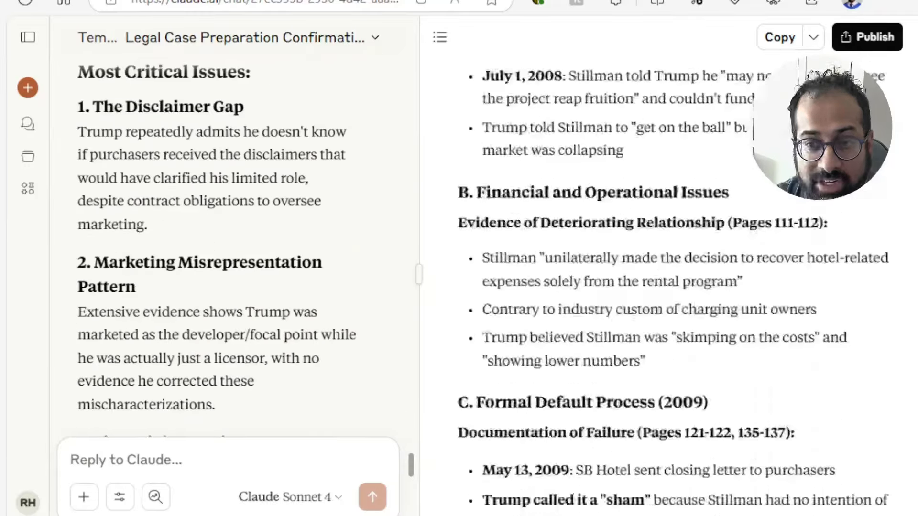
{"action": "scroll", "coordinate": [670, 287], "scroll_direction": "down", "scroll_amount": 20}
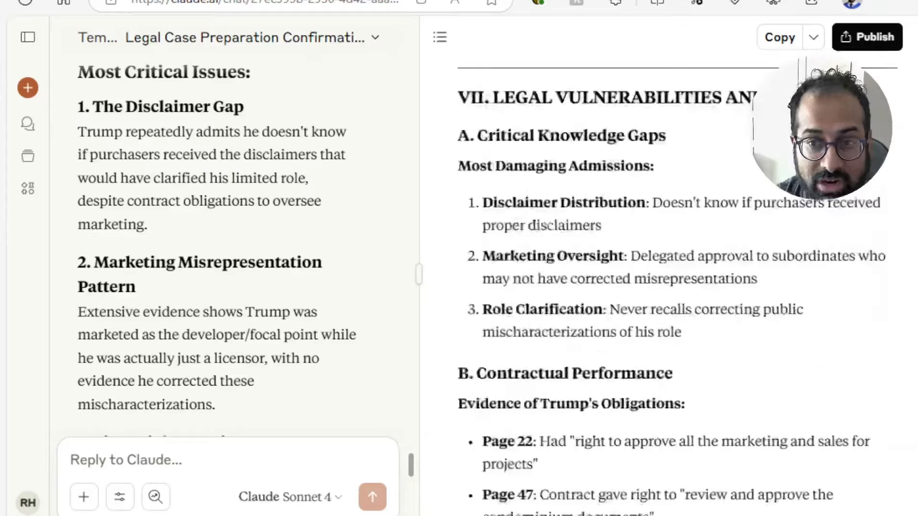
{"action": "scroll", "coordinate": [669, 287], "scroll_direction": "down", "scroll_amount": 10}
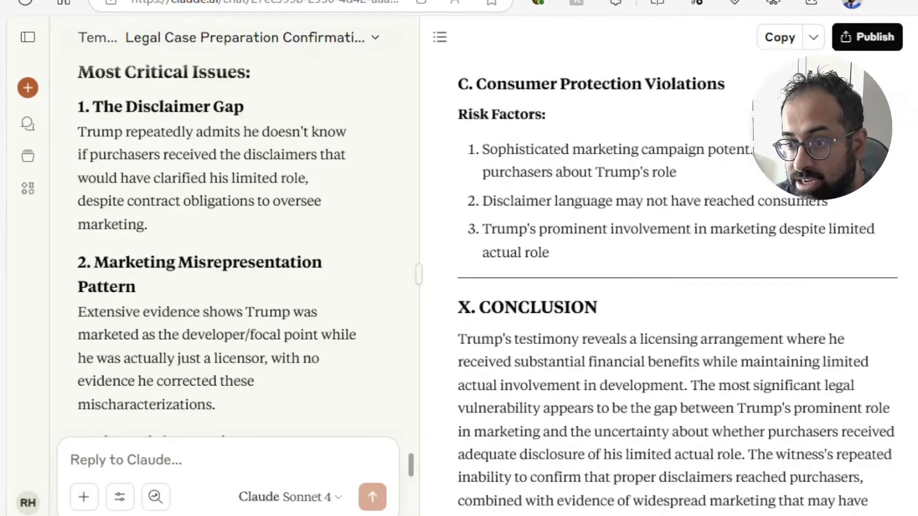